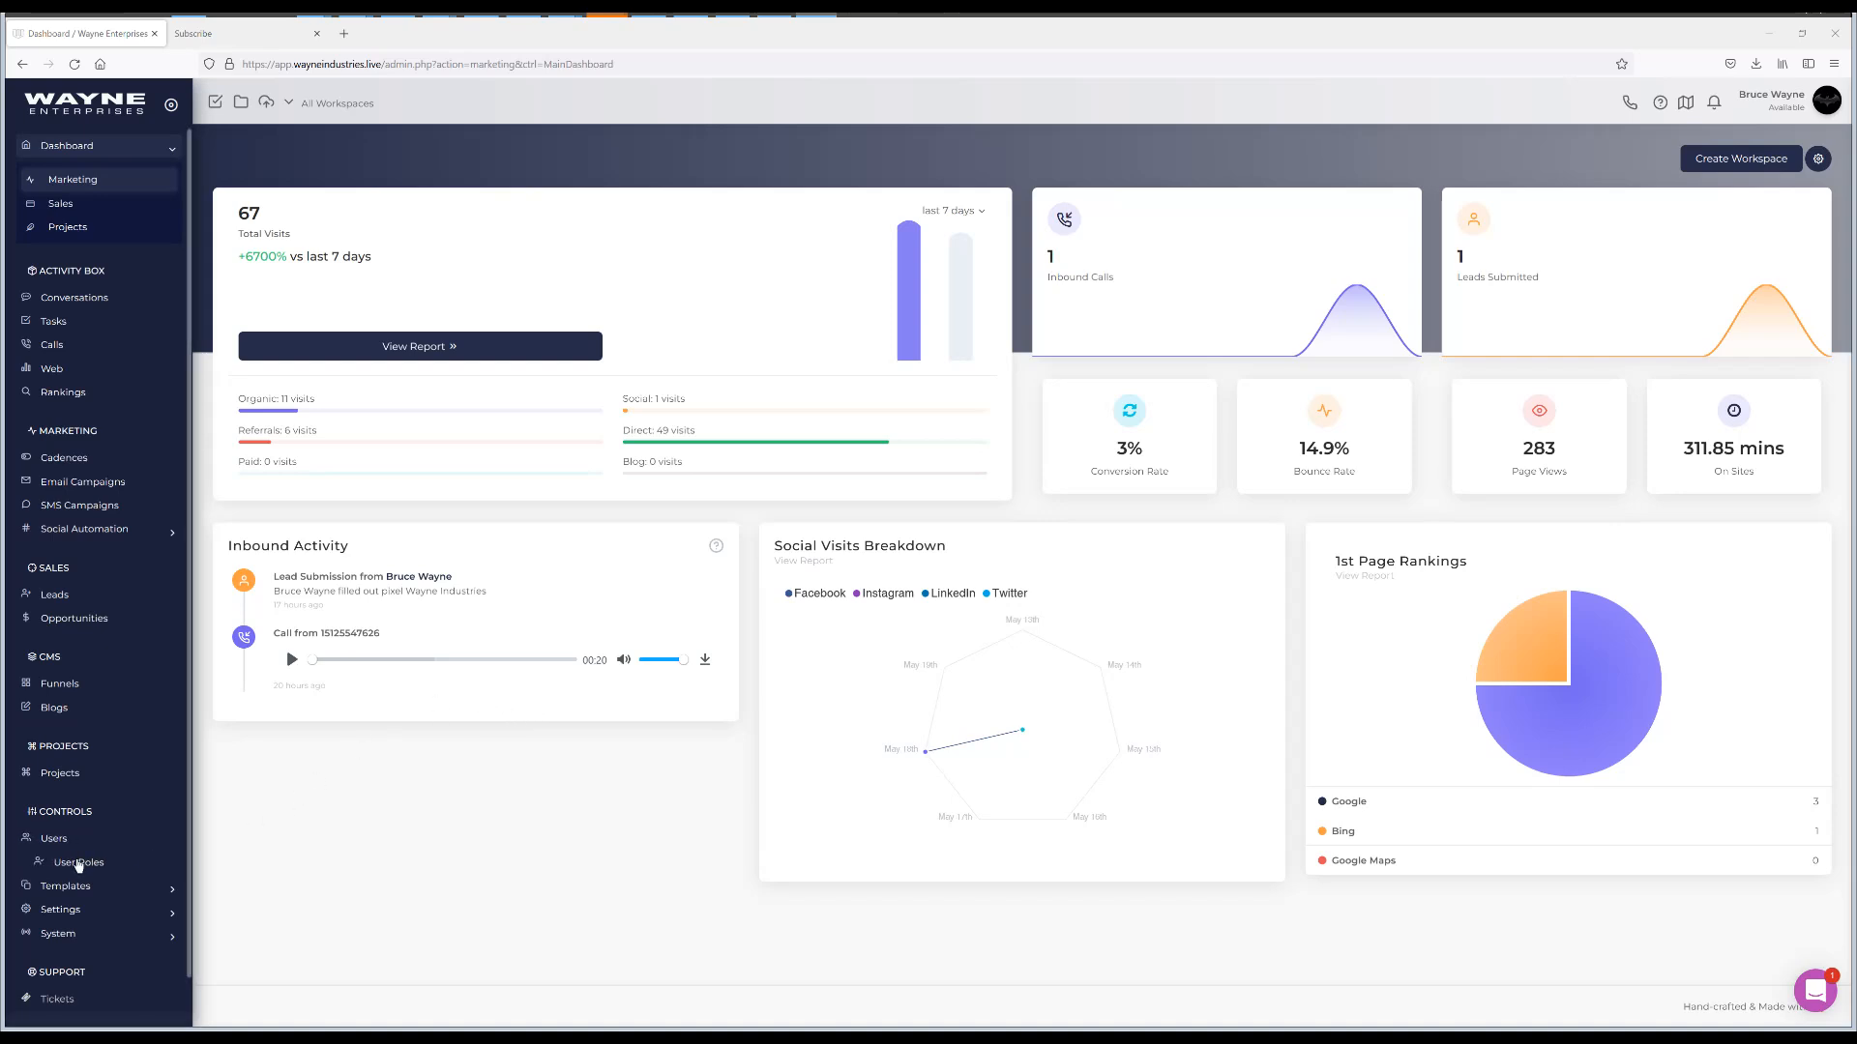
- Create a new user role named Client User Role
click(78, 863)
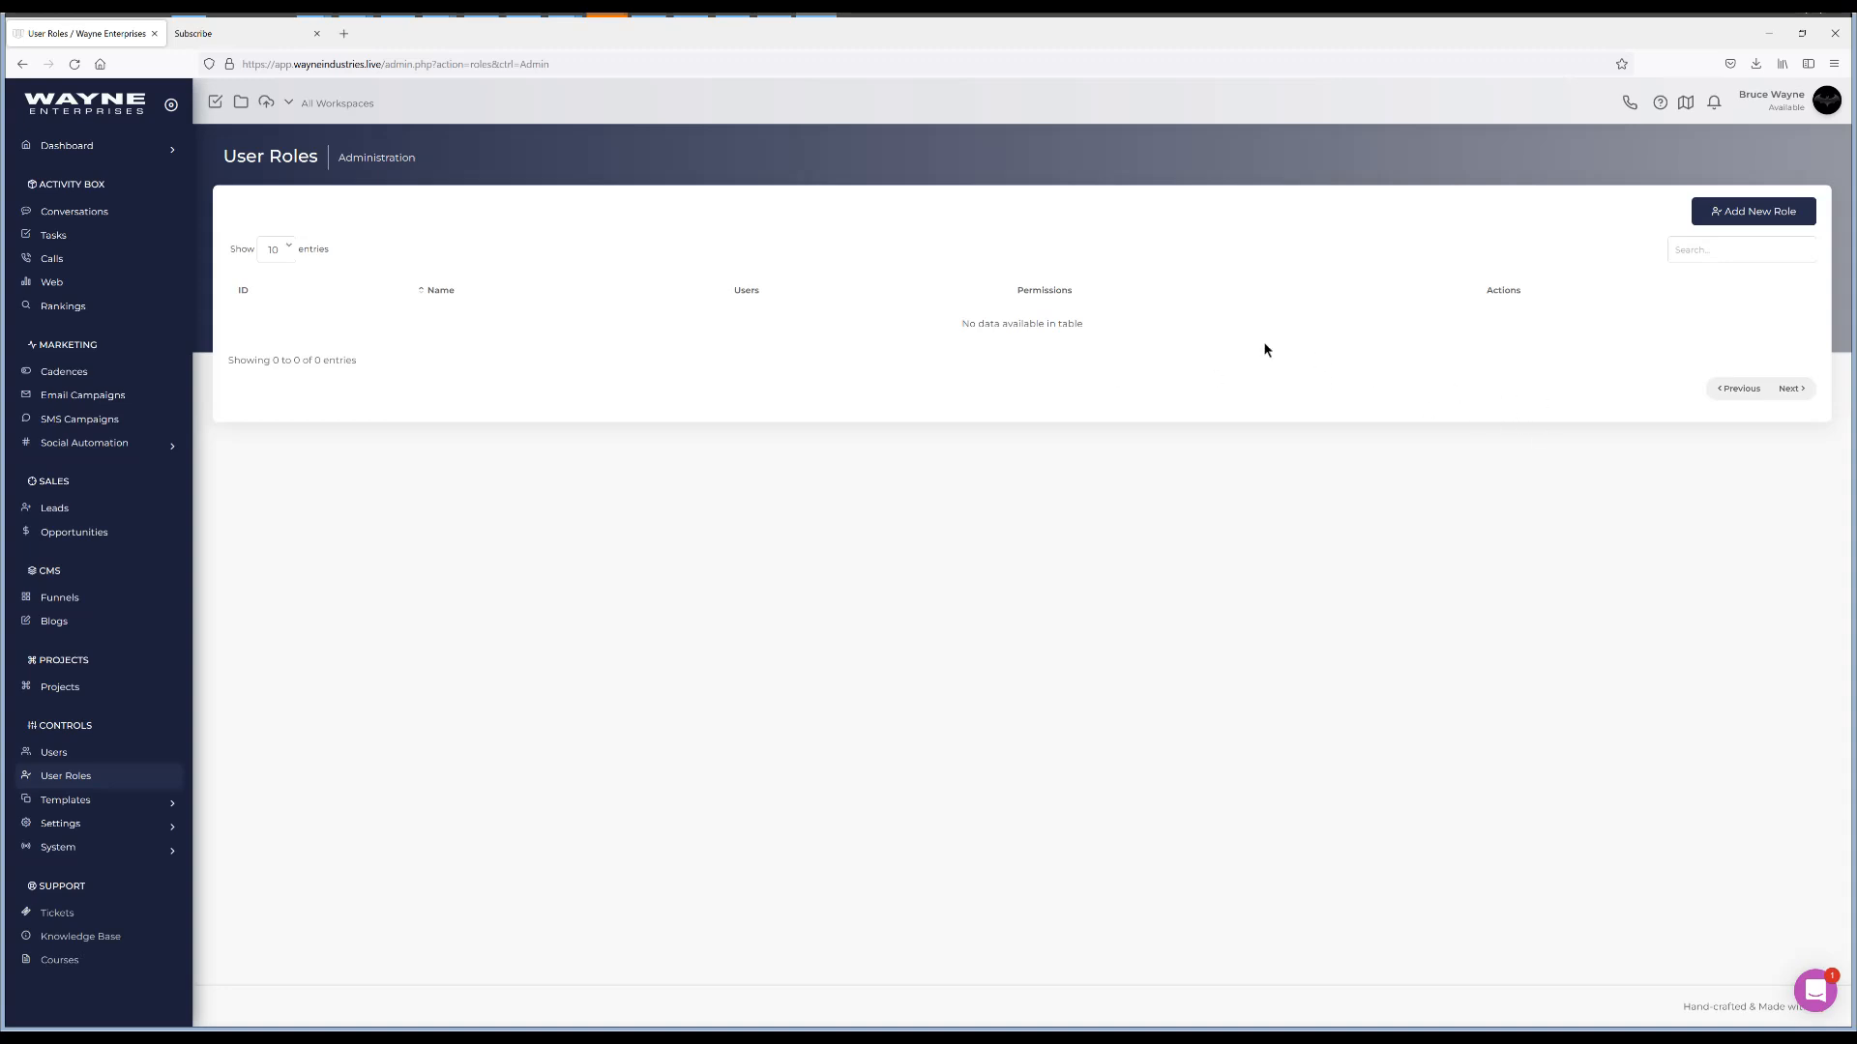
click(79, 780)
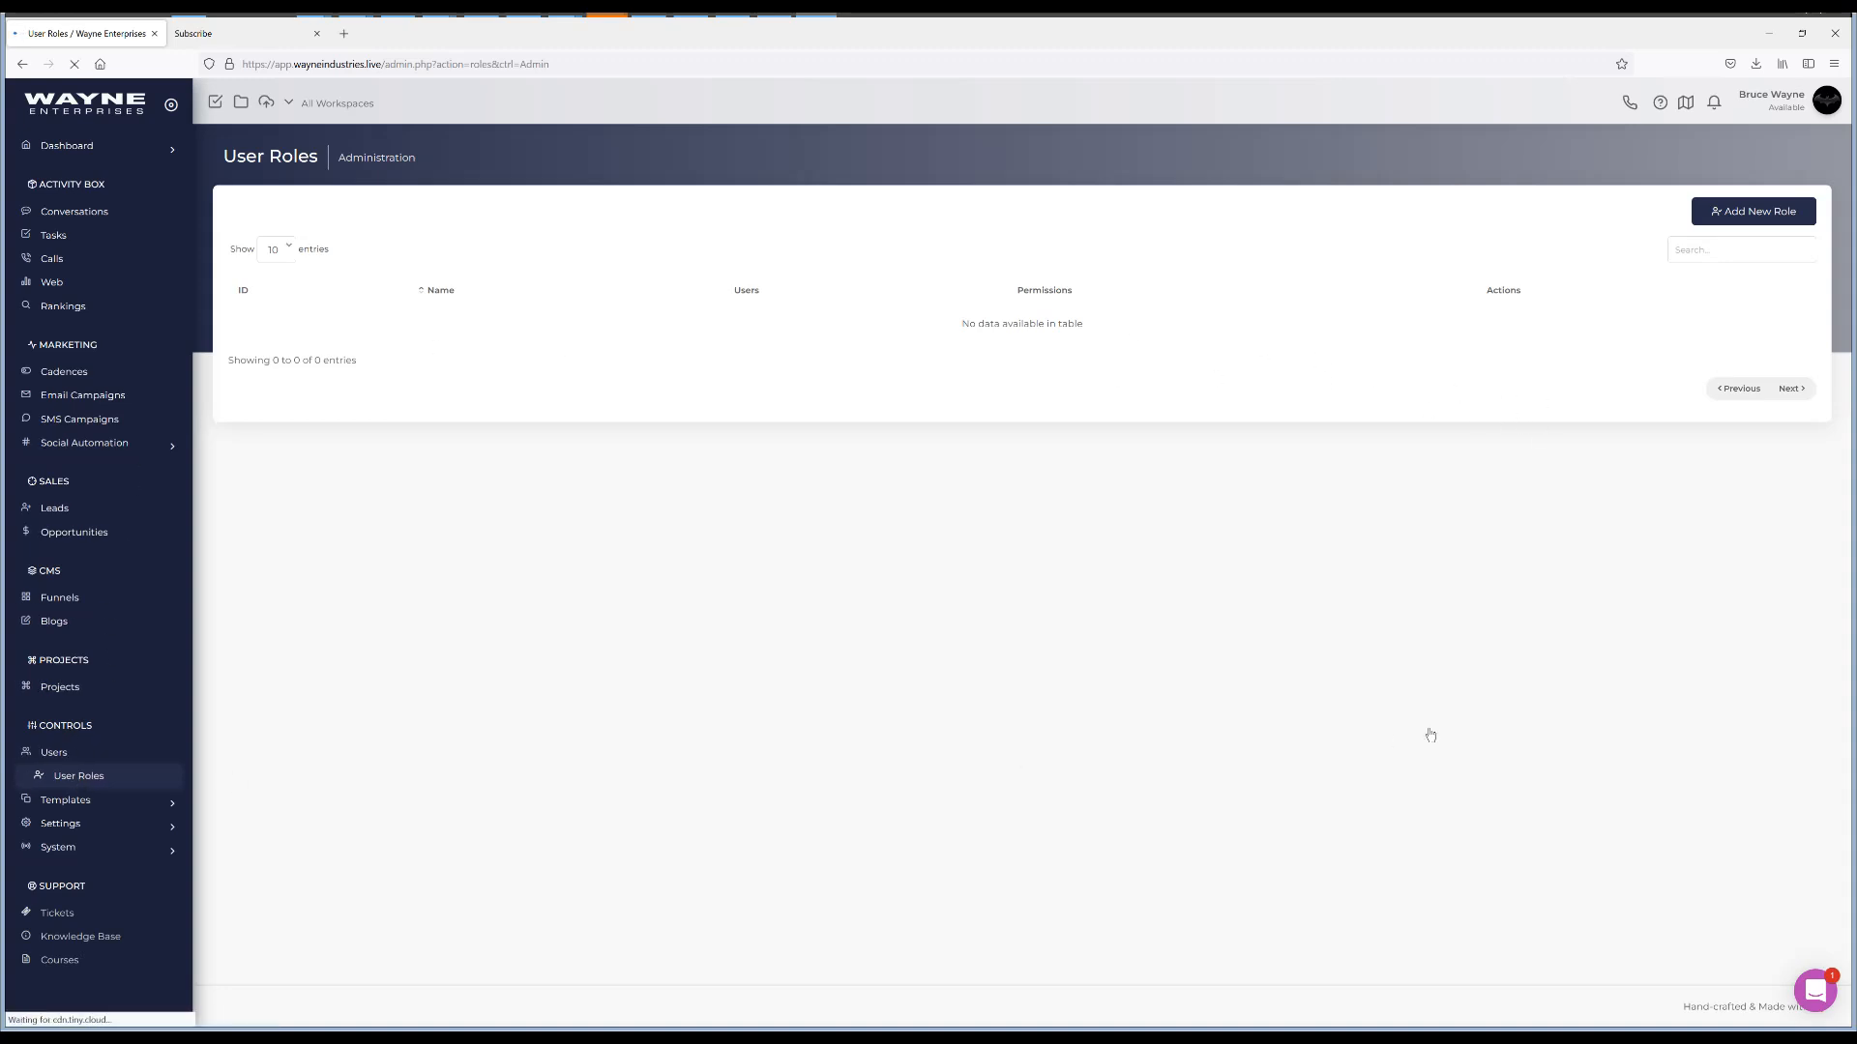
click(1753, 221)
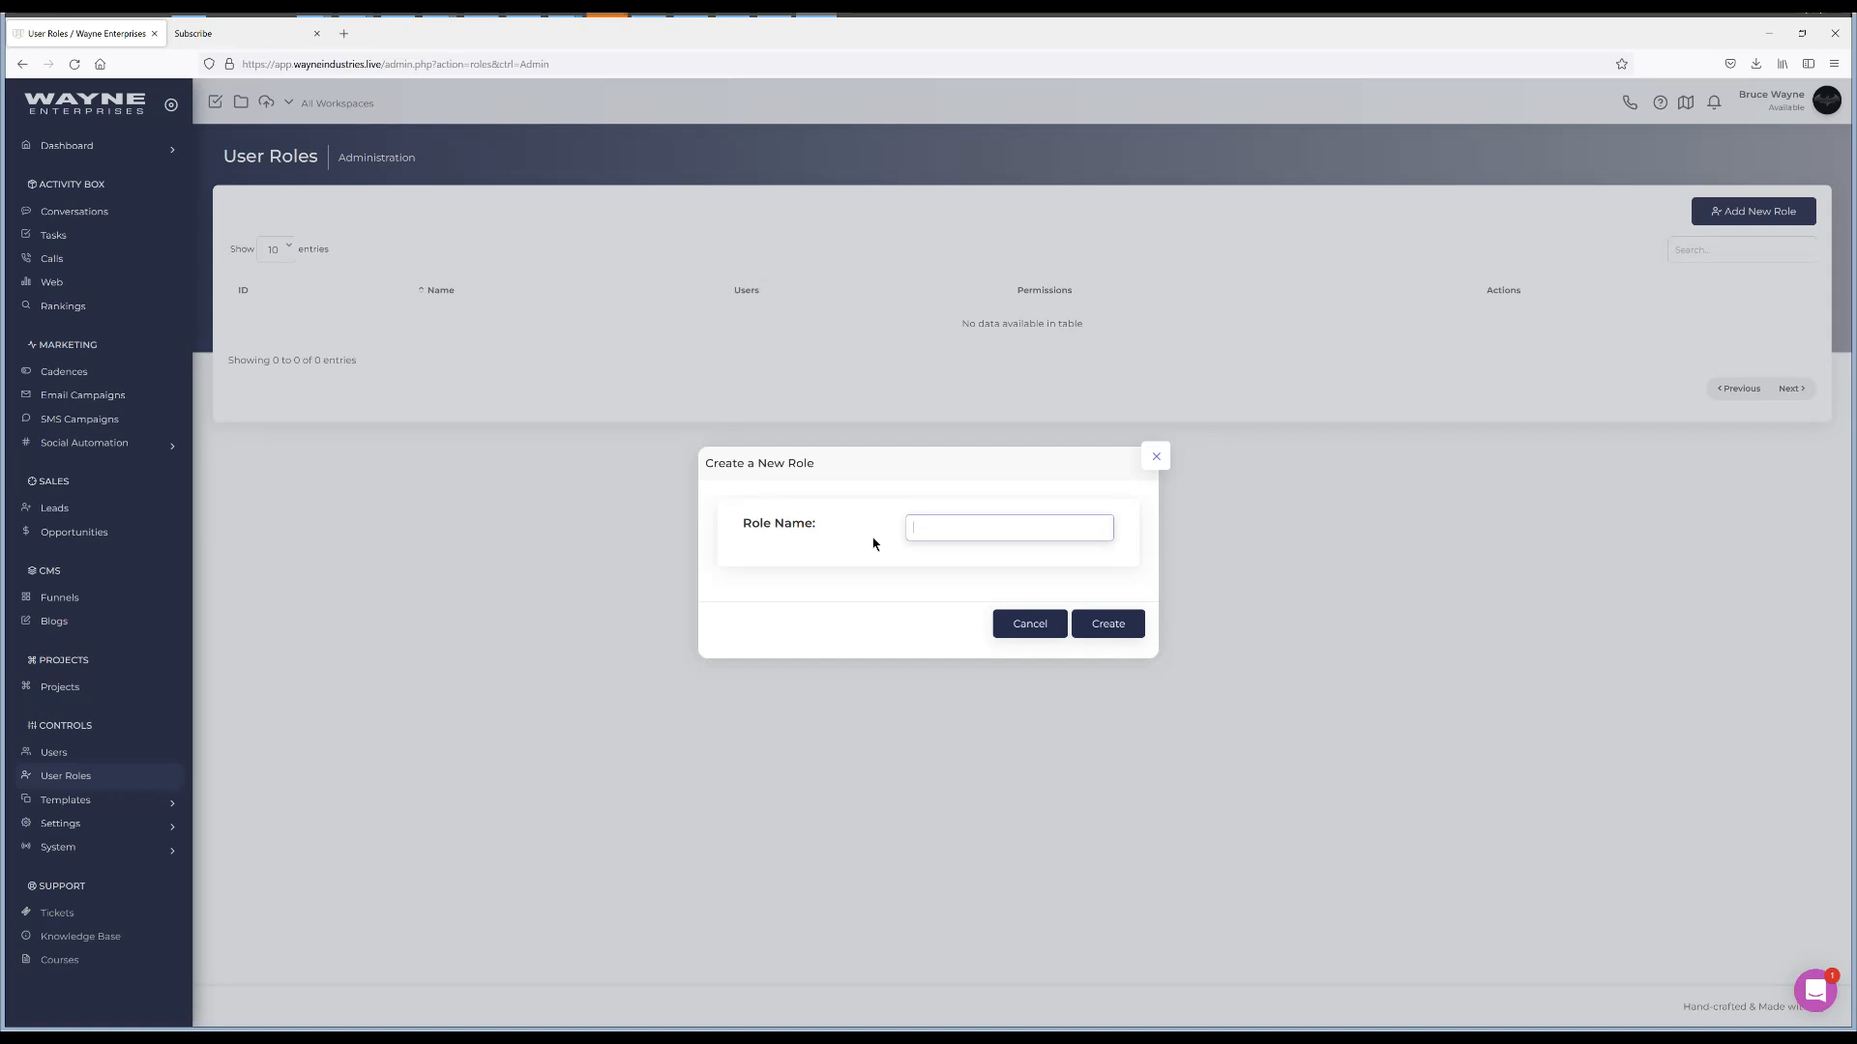
text(Client User Role)
click(1120, 627)
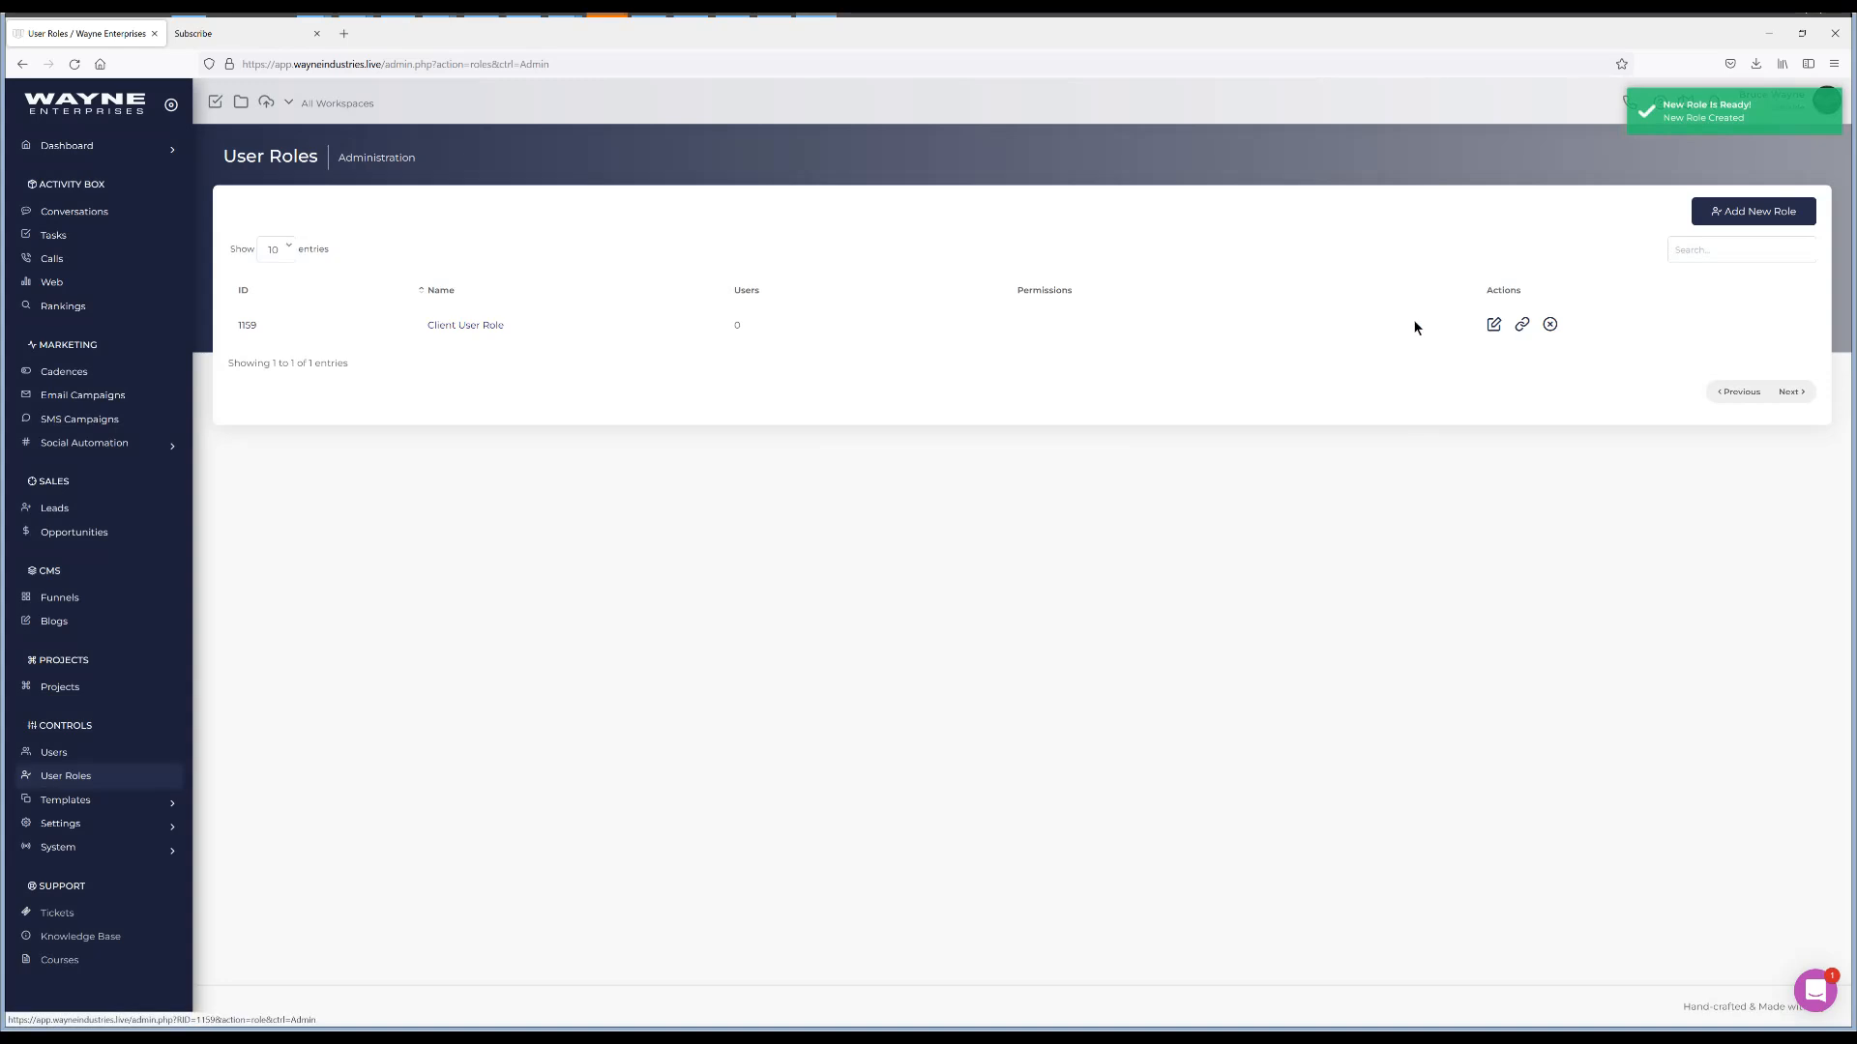
- Grant the Client User Role the Client, Activity Box, Blogs, Cadences, Call Activity, CMS, Conversations, Courses and CRM permissions
click(250, 329)
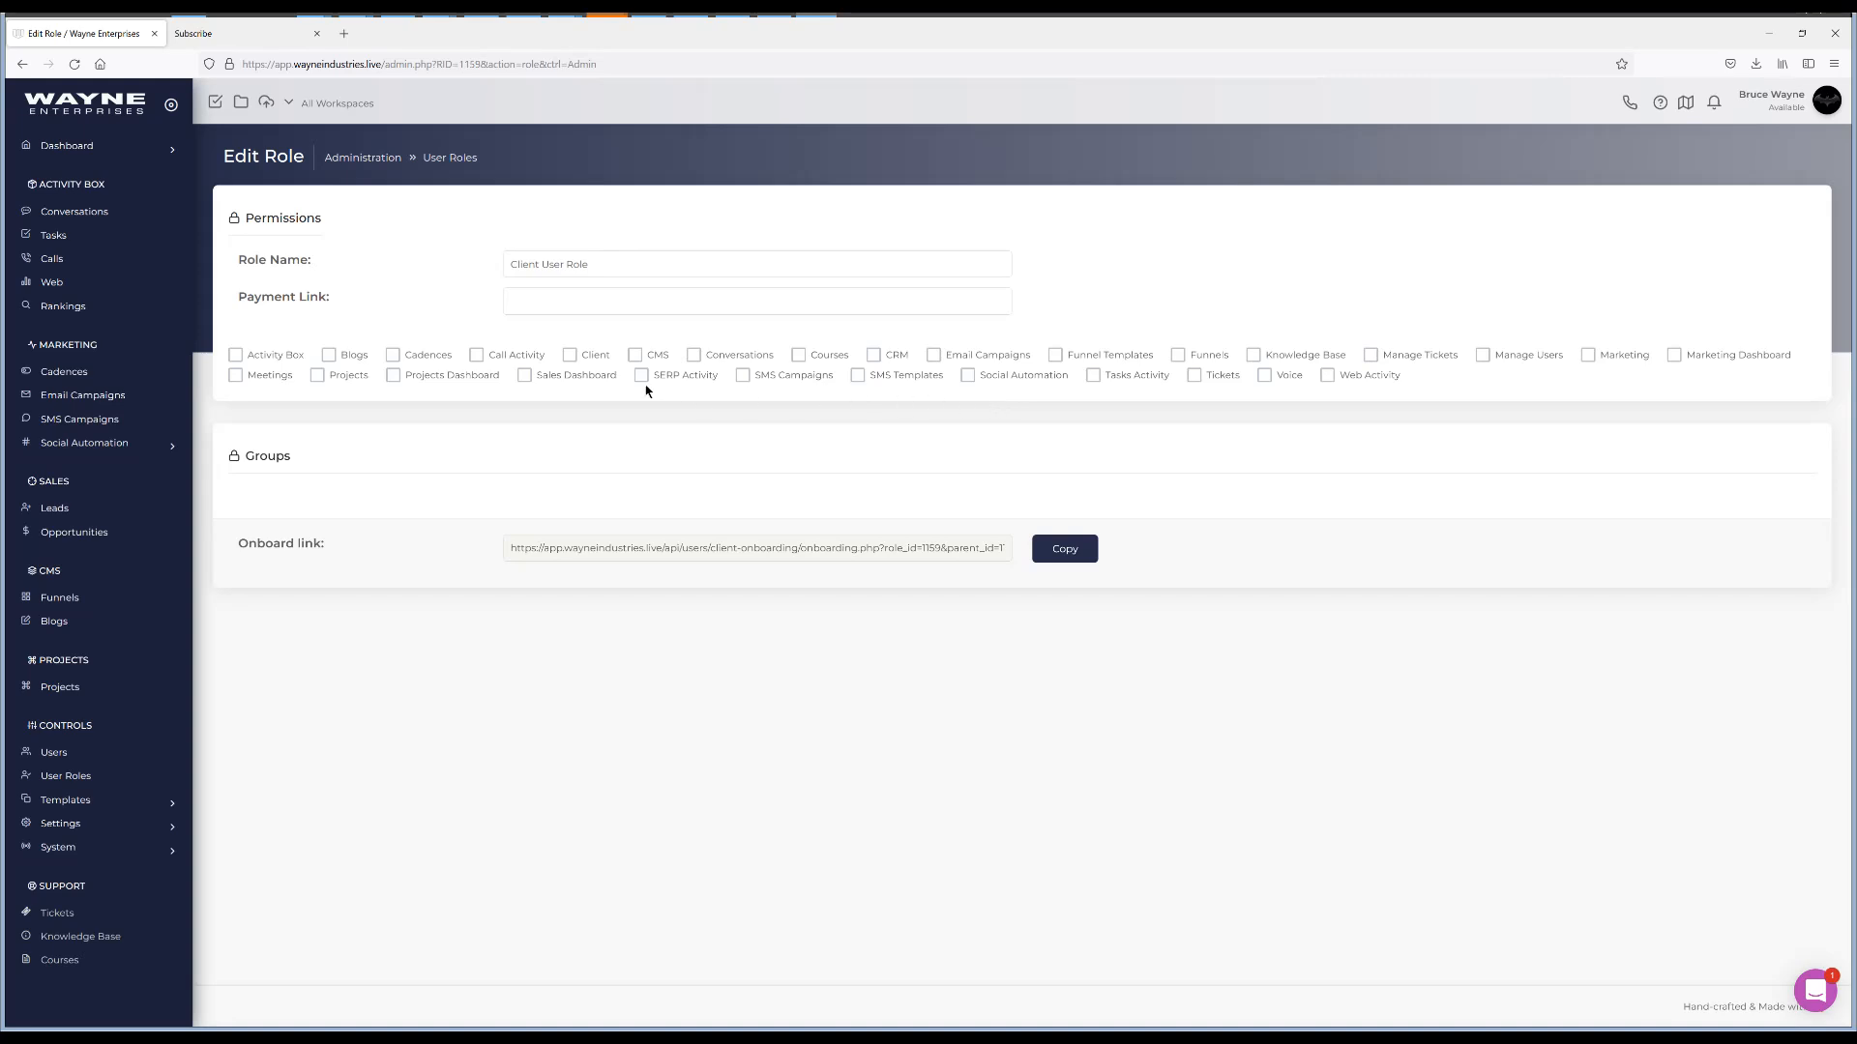
click(570, 356)
click(237, 357)
click(330, 357)
click(394, 357)
click(477, 357)
click(636, 356)
click(694, 356)
click(799, 356)
click(873, 356)
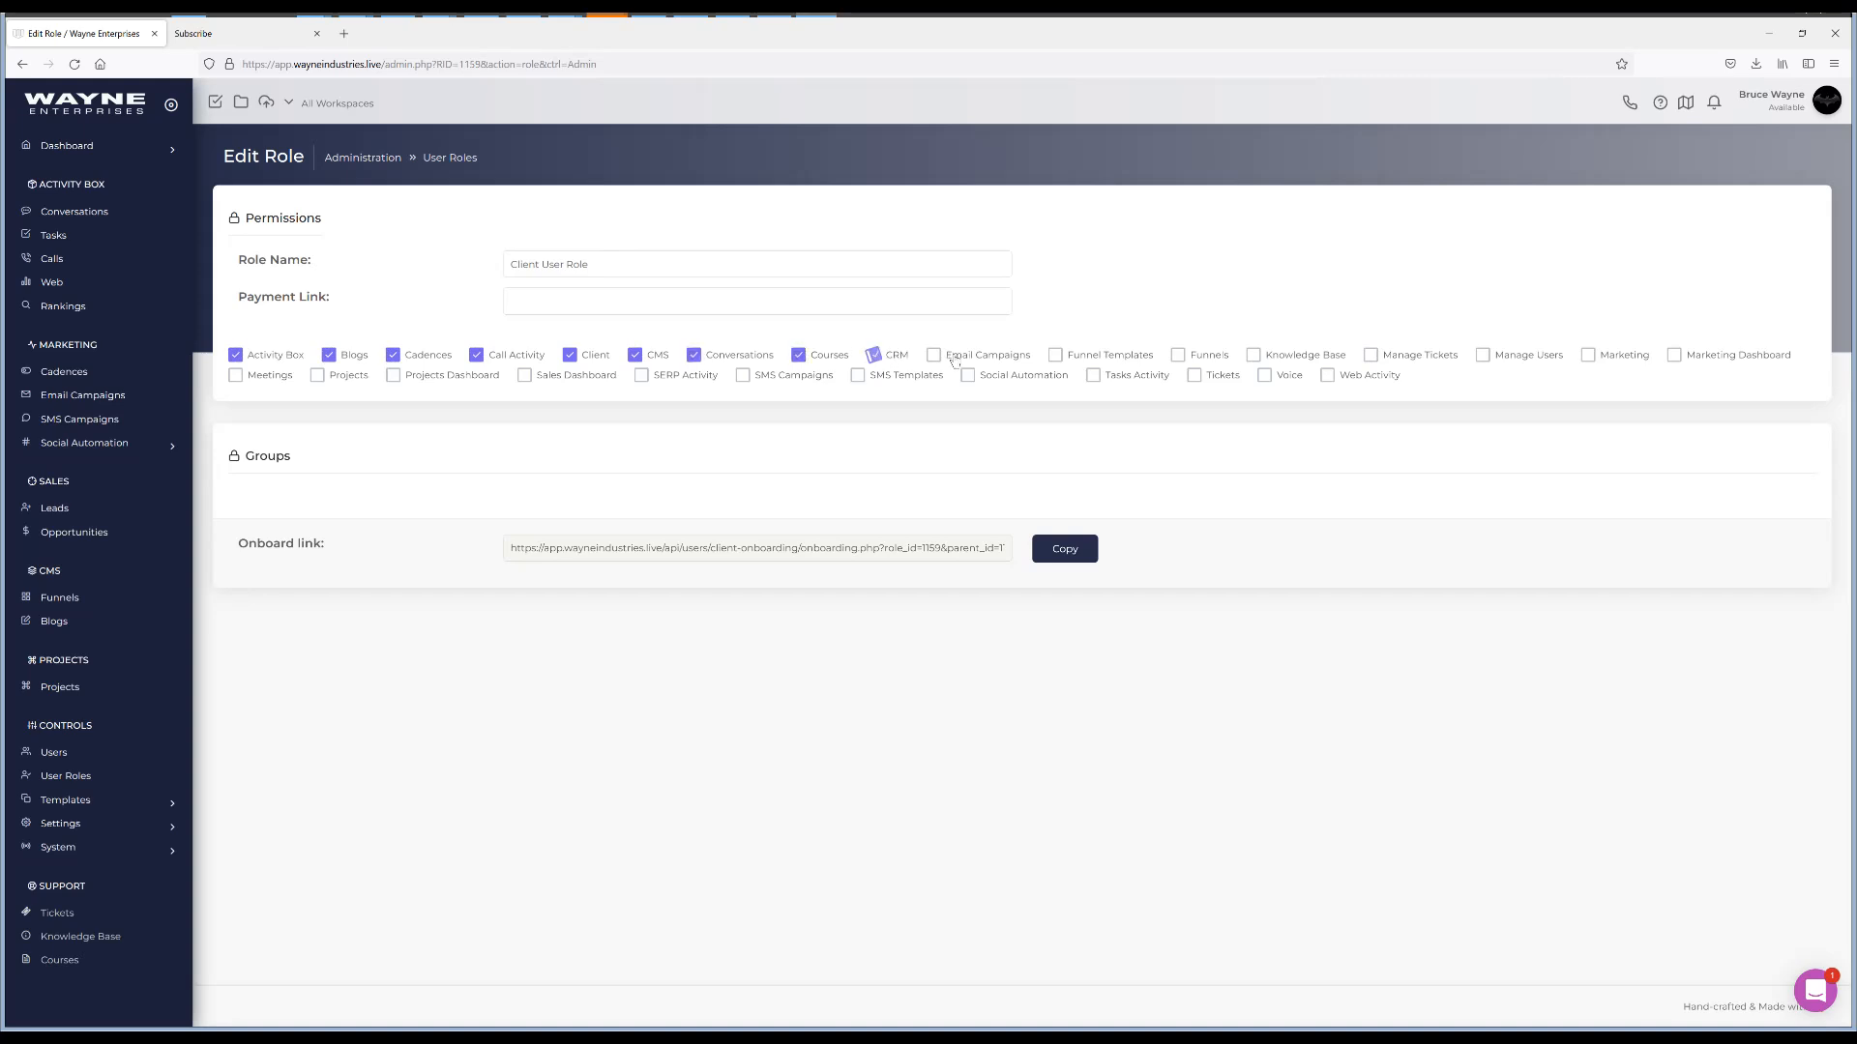
- Add the Email Campaigns, Funnel Templates, Funnels, Knowledge Base, Marketing and Marketing Dashboard permissions to the Client User Role
click(934, 356)
click(1056, 356)
click(1179, 356)
click(1254, 356)
click(1588, 356)
click(1674, 354)
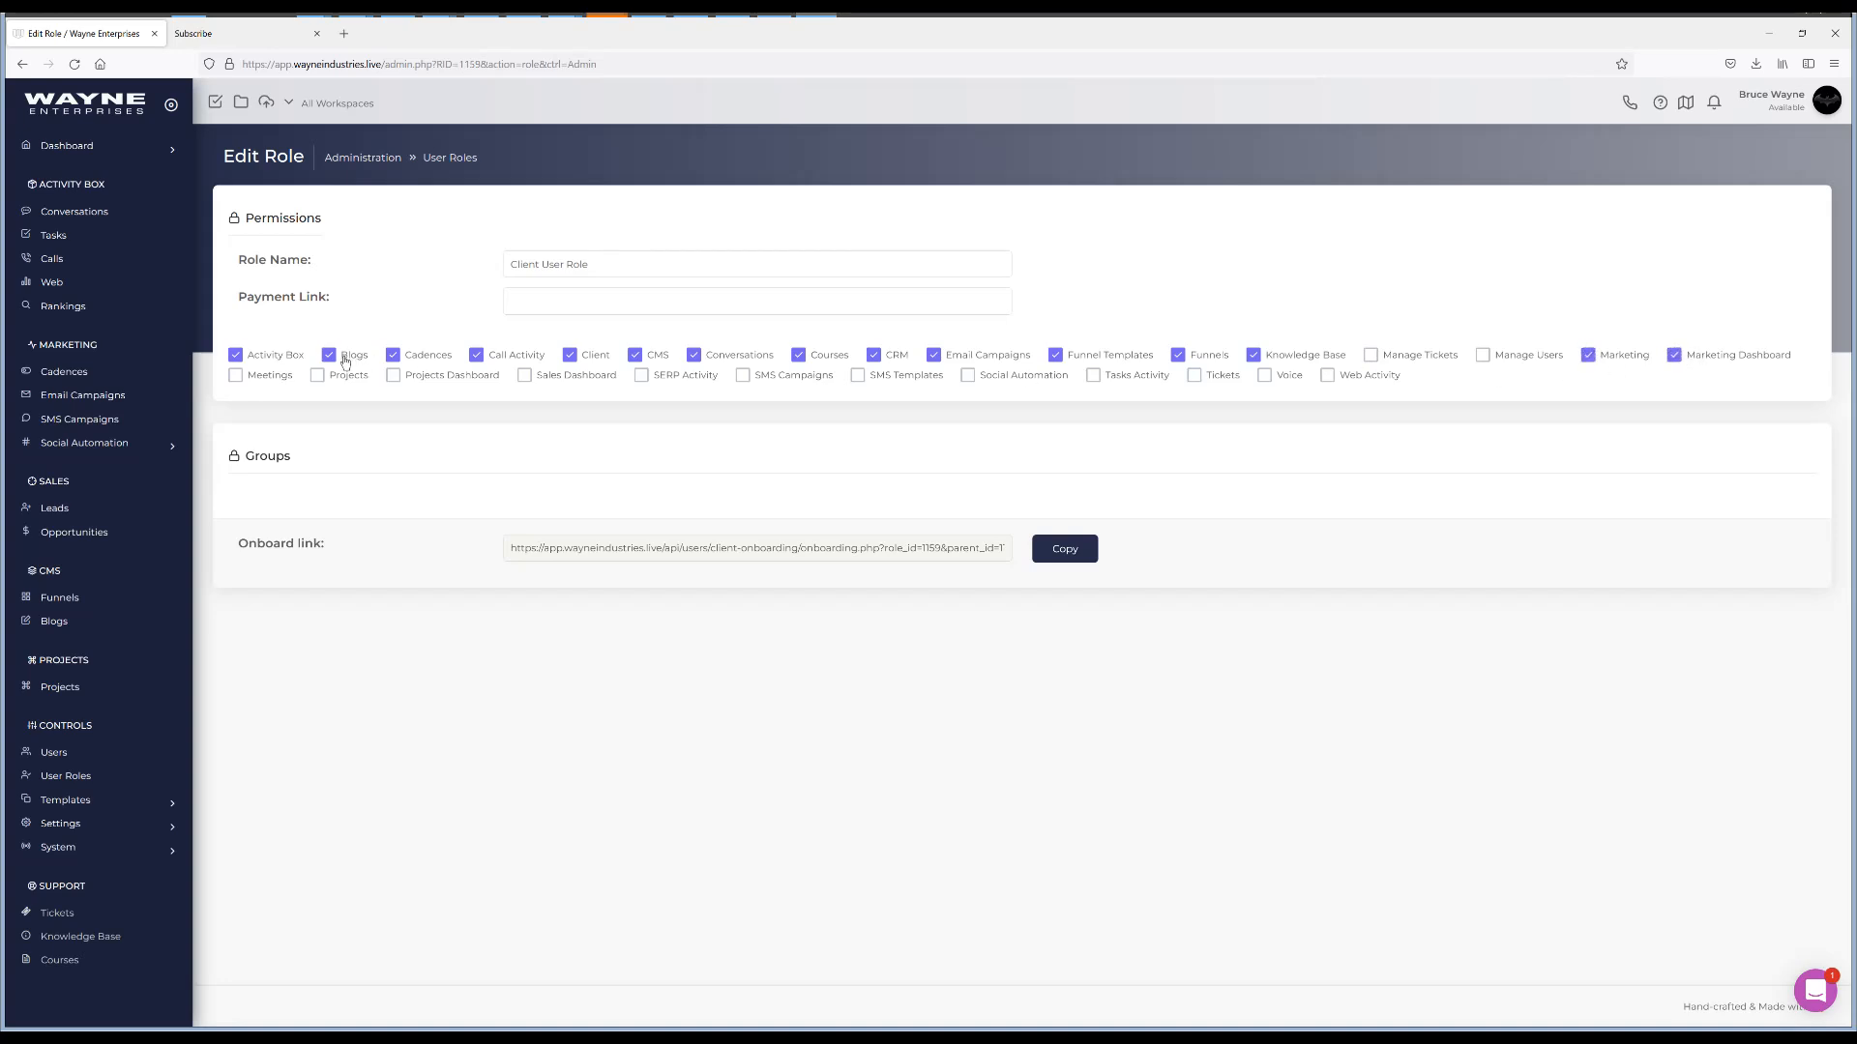
- Enable every permission from Meetings through Web Activity for the Client User Role
click(235, 375)
click(316, 377)
click(395, 377)
click(524, 377)
click(641, 377)
click(744, 377)
click(858, 376)
click(973, 378)
click(1096, 379)
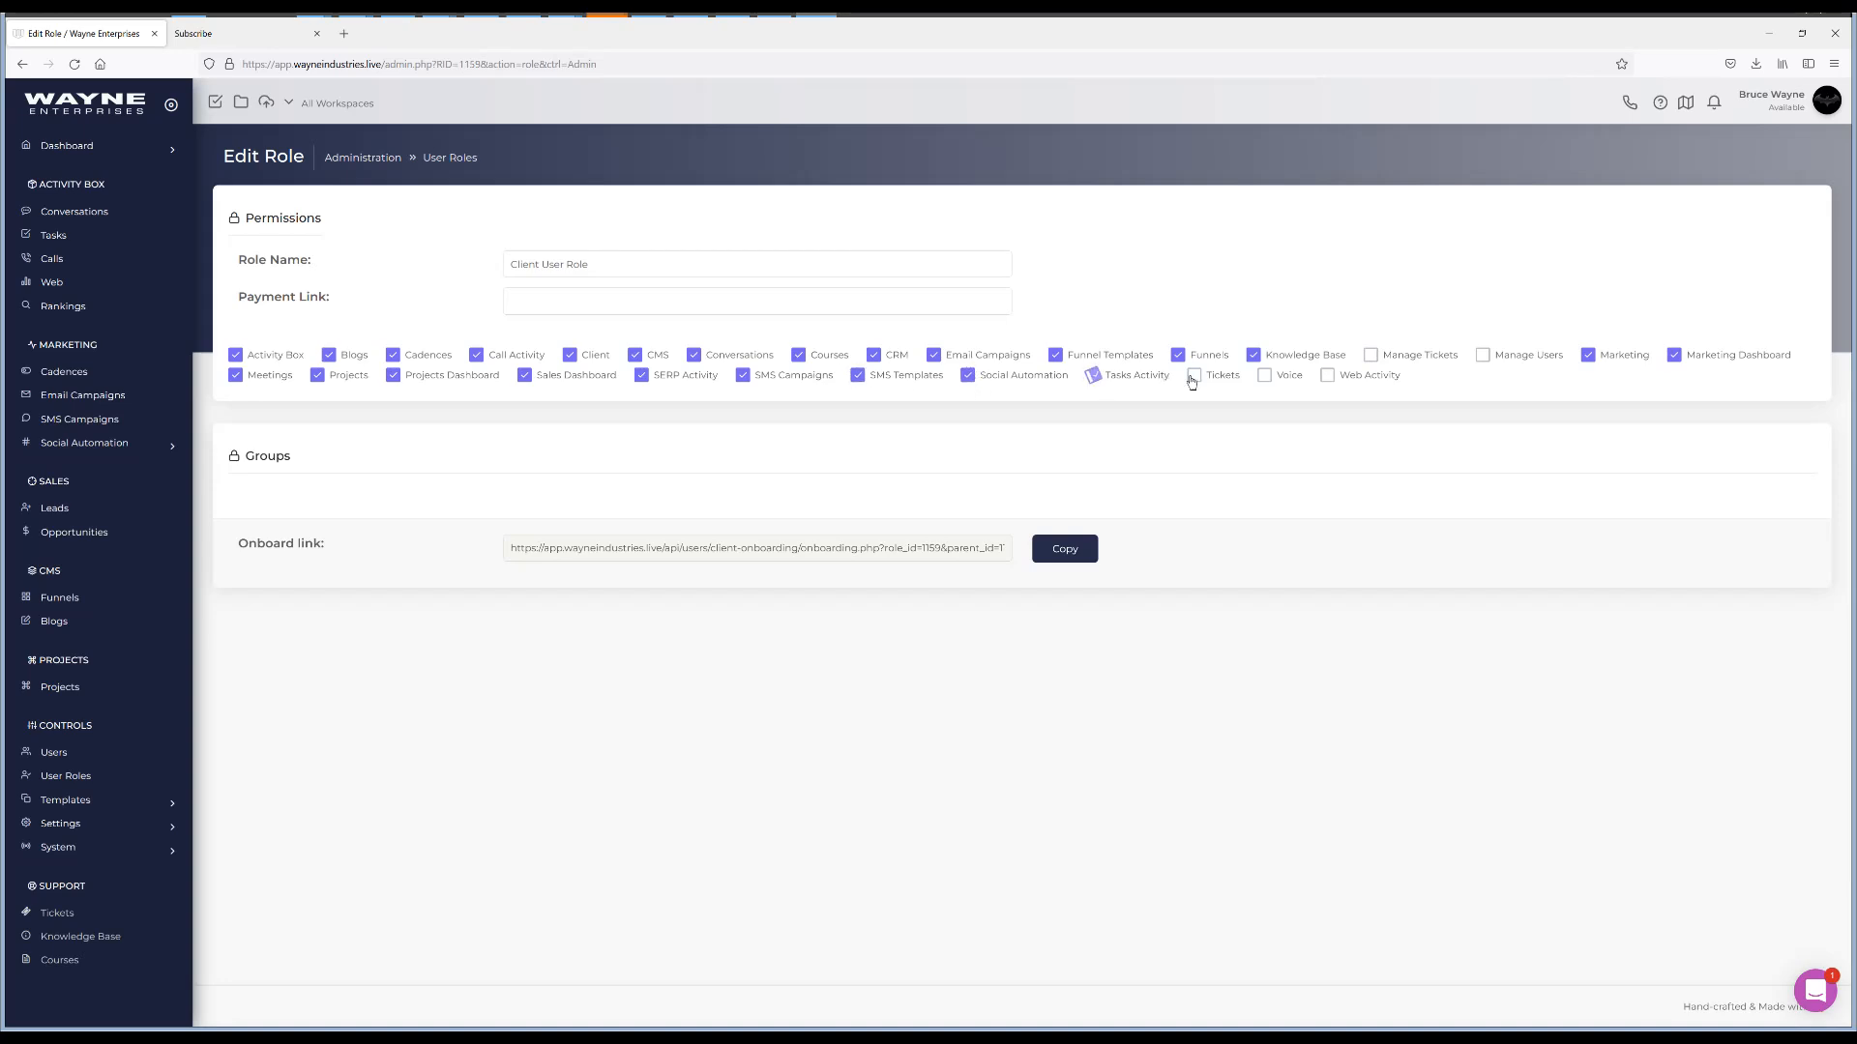
click(1197, 379)
click(1265, 379)
- Copy the Client User Role's onboard link and open it in a new browser tab to view the onboarding form
click(1065, 548)
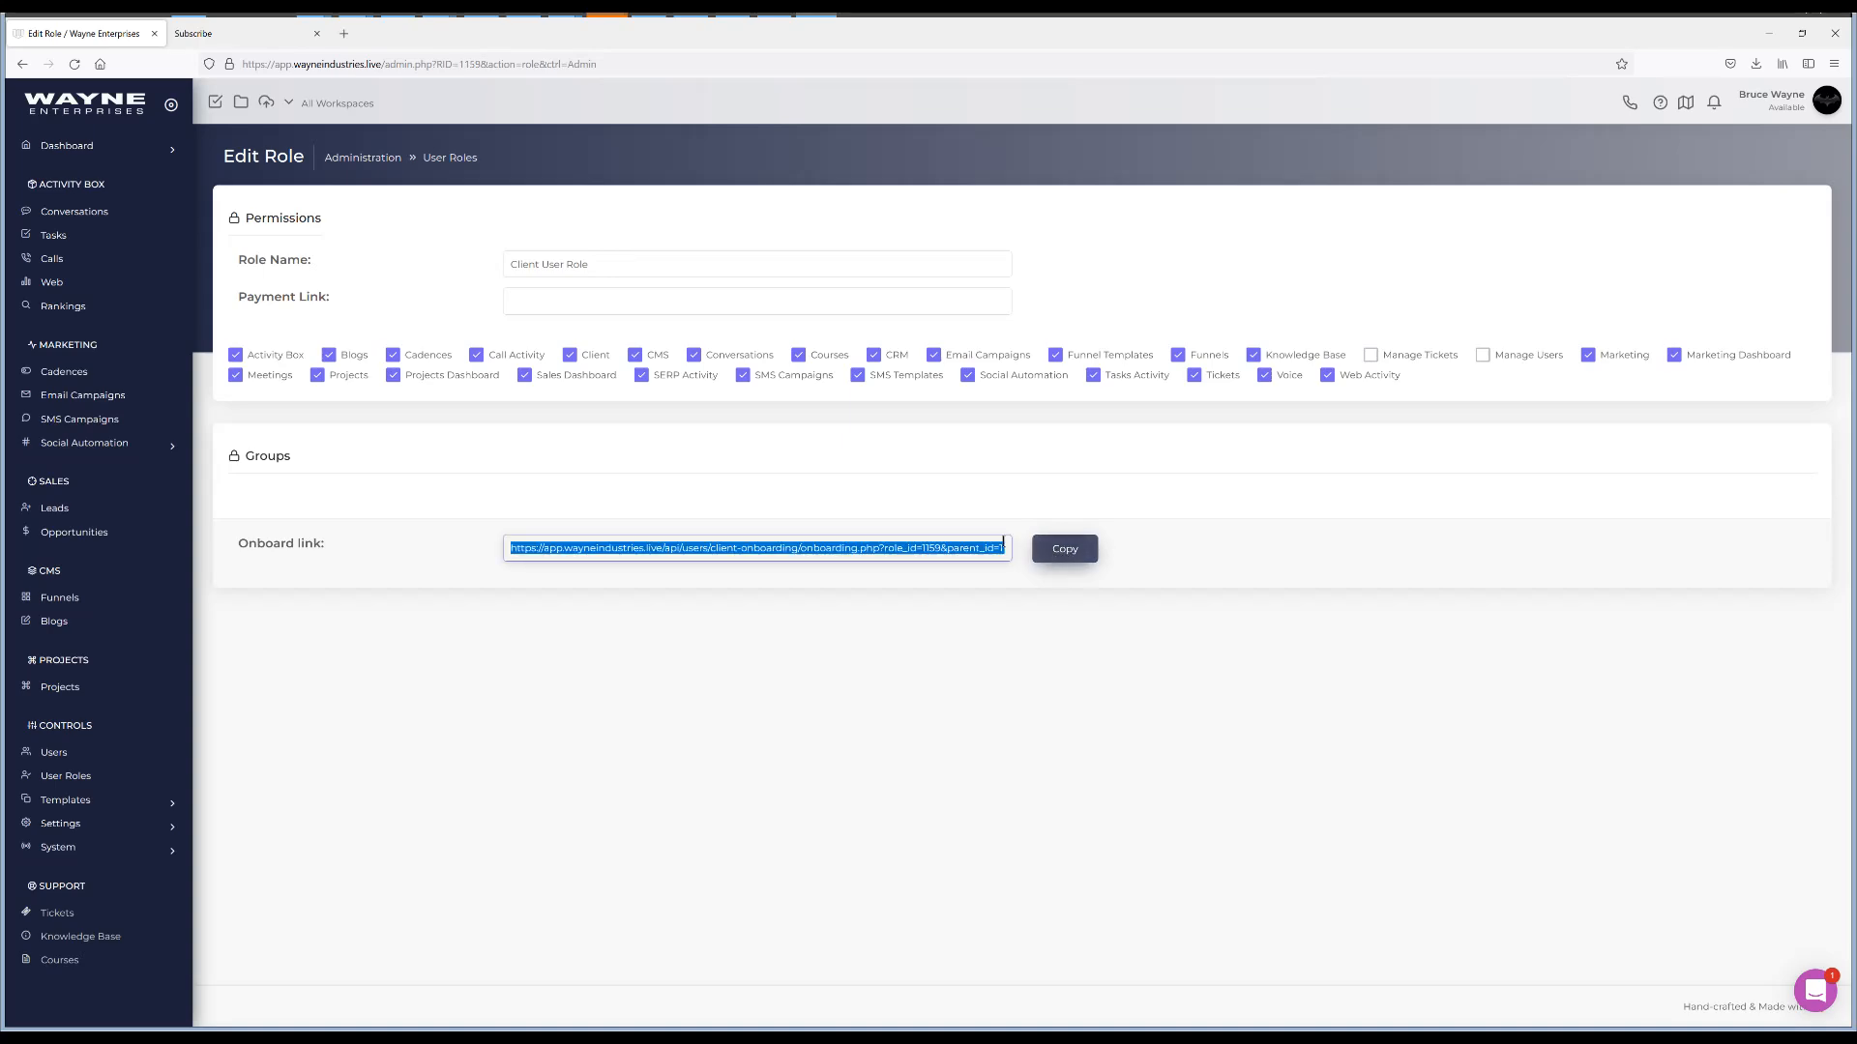
click(344, 33)
key(ctrl+v)
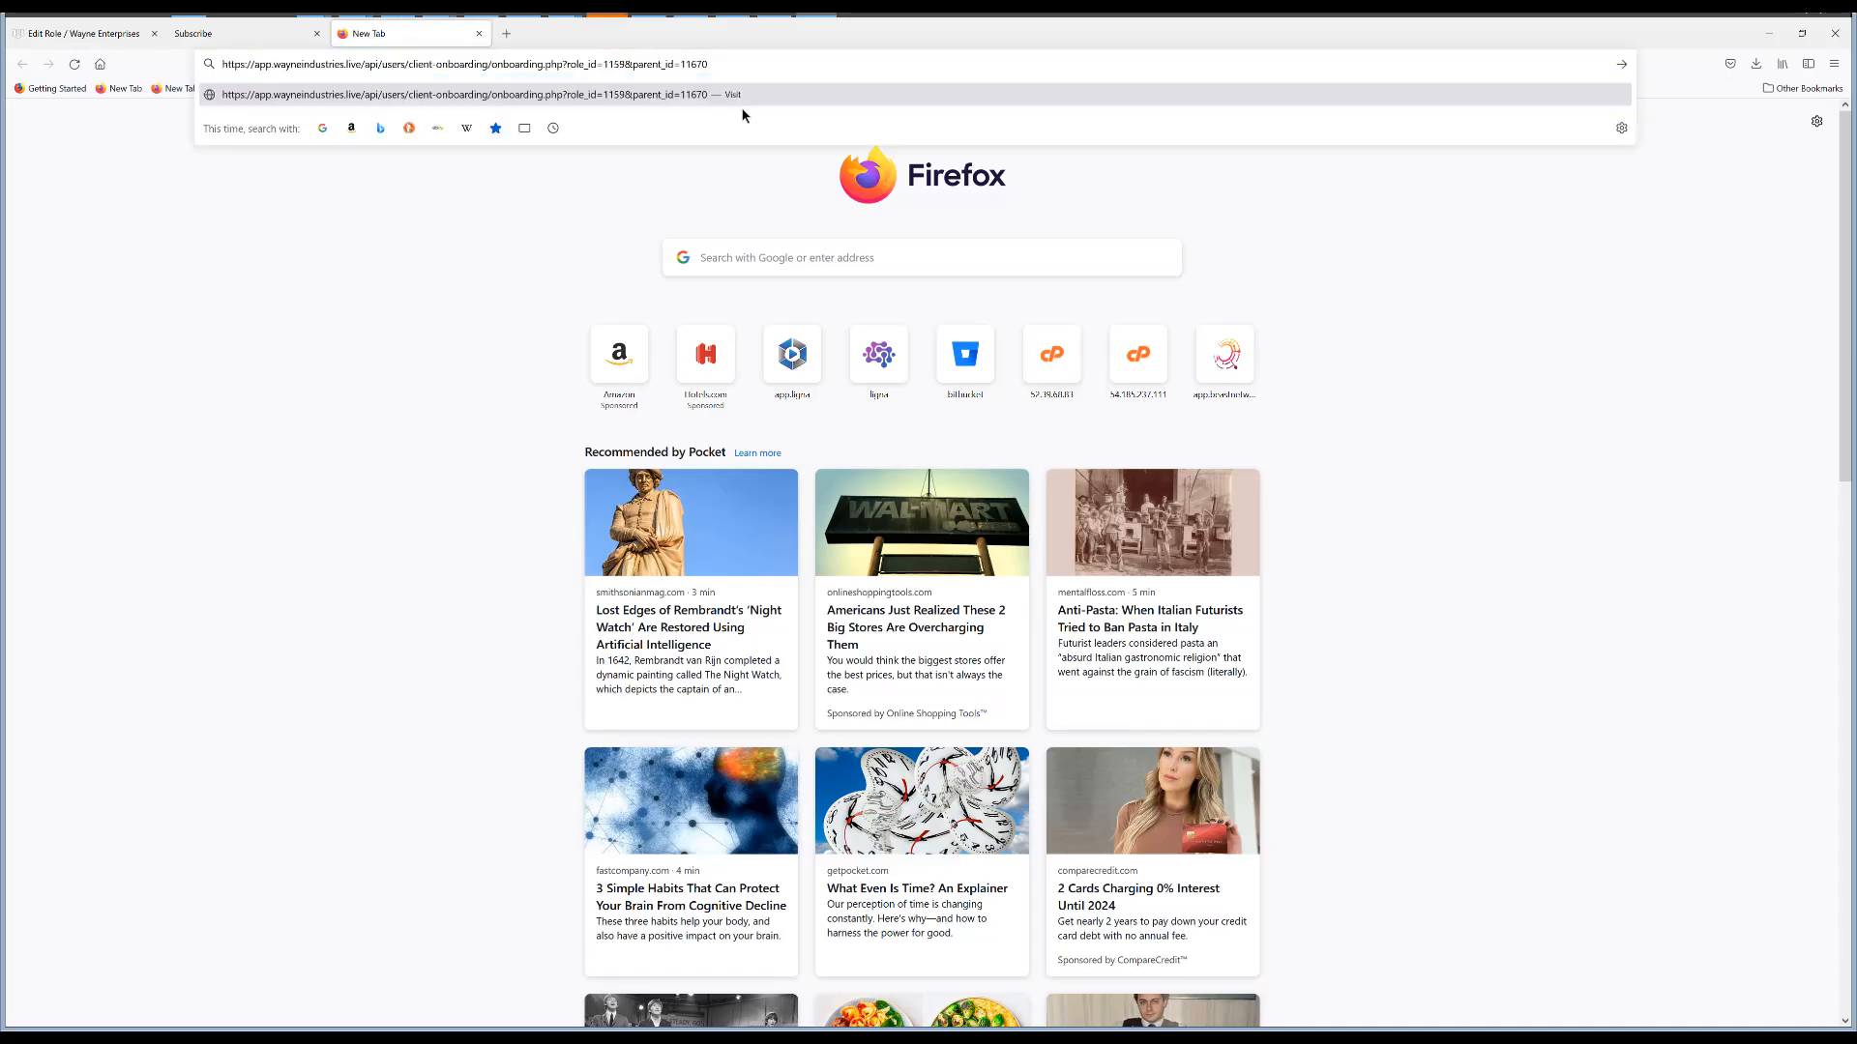
key(Return)
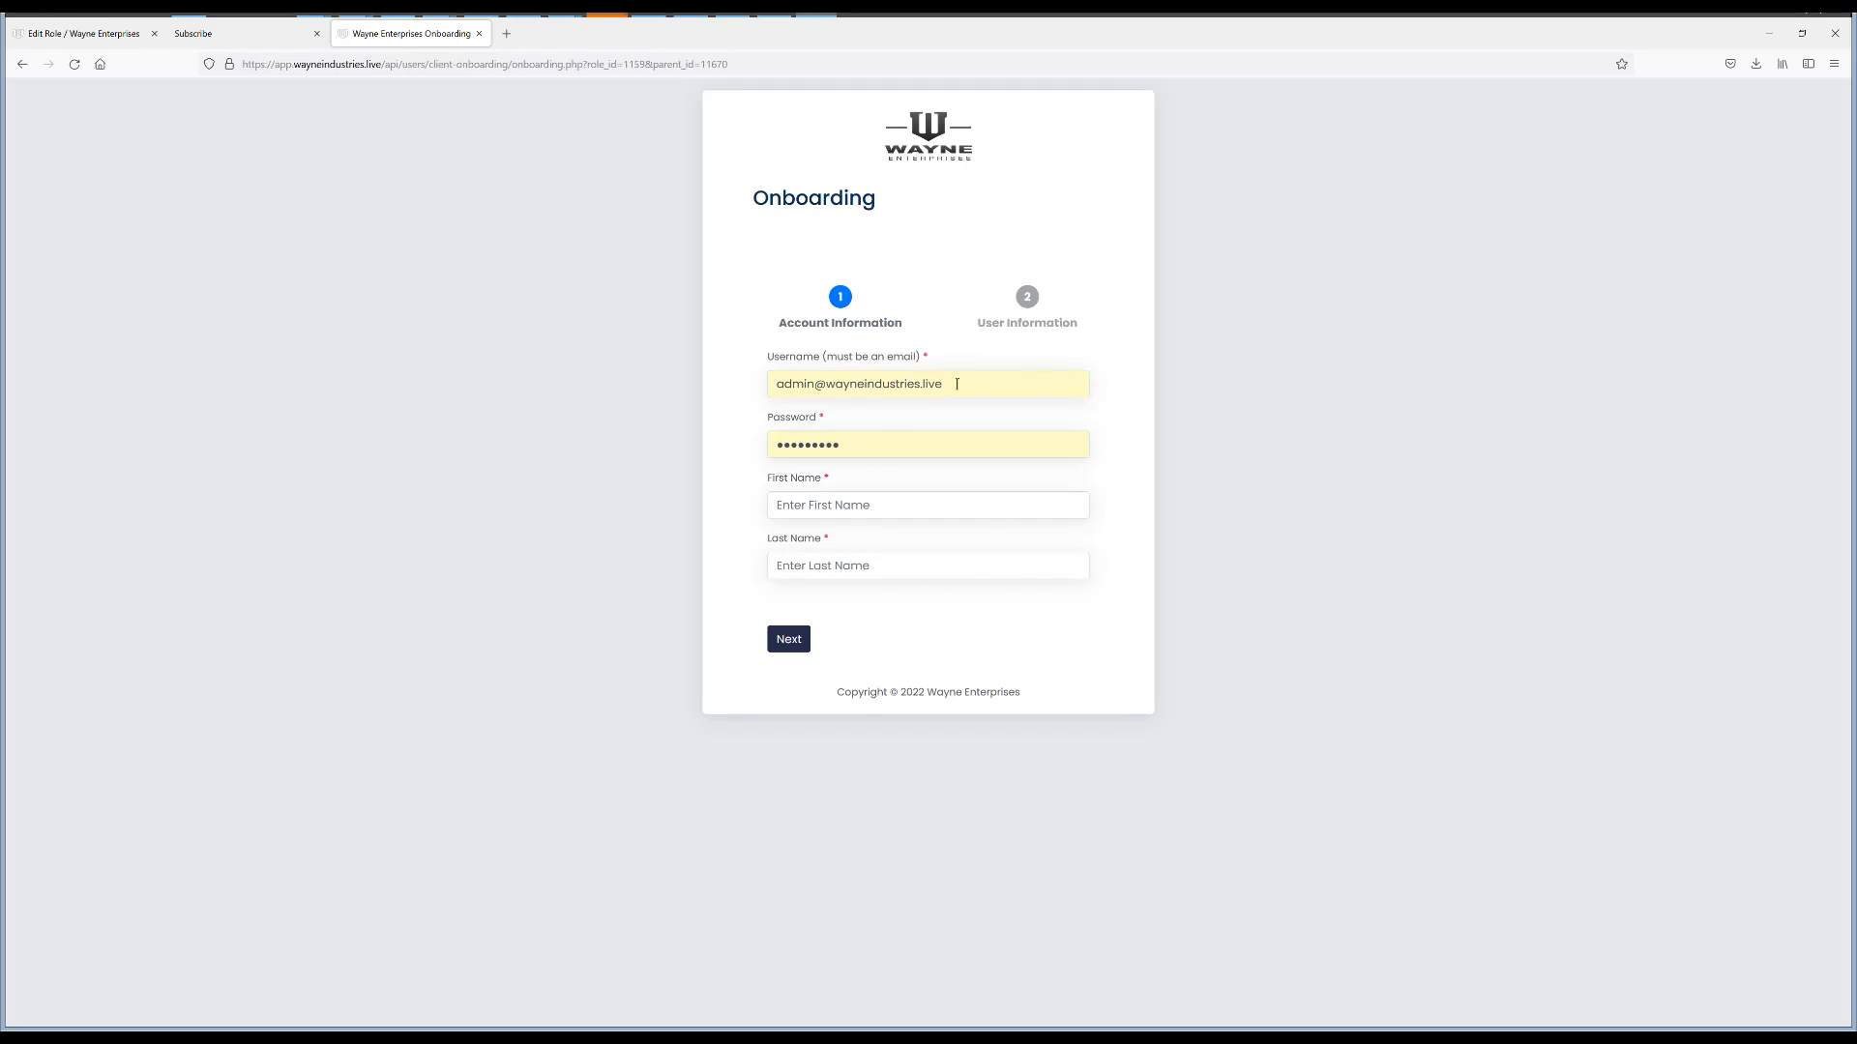
- Go back to the role list and create a new role named Sales User Role
click(114, 37)
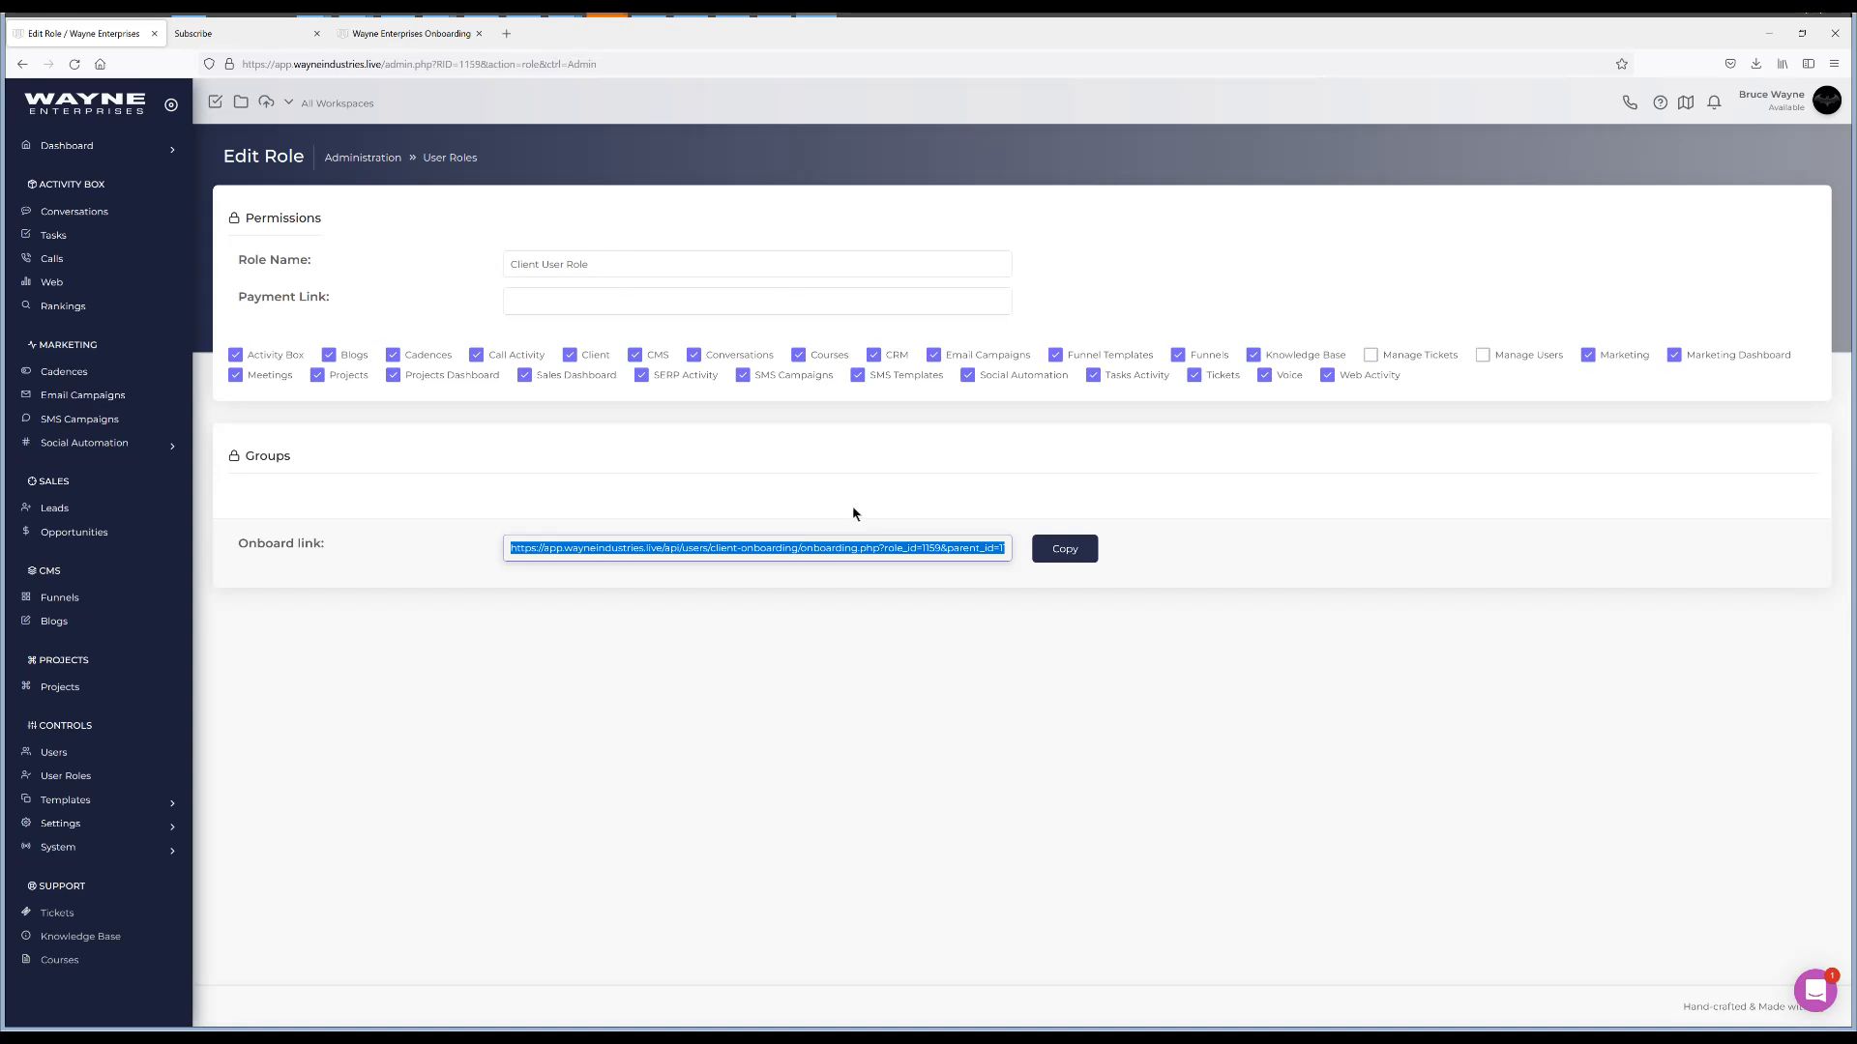
click(670, 491)
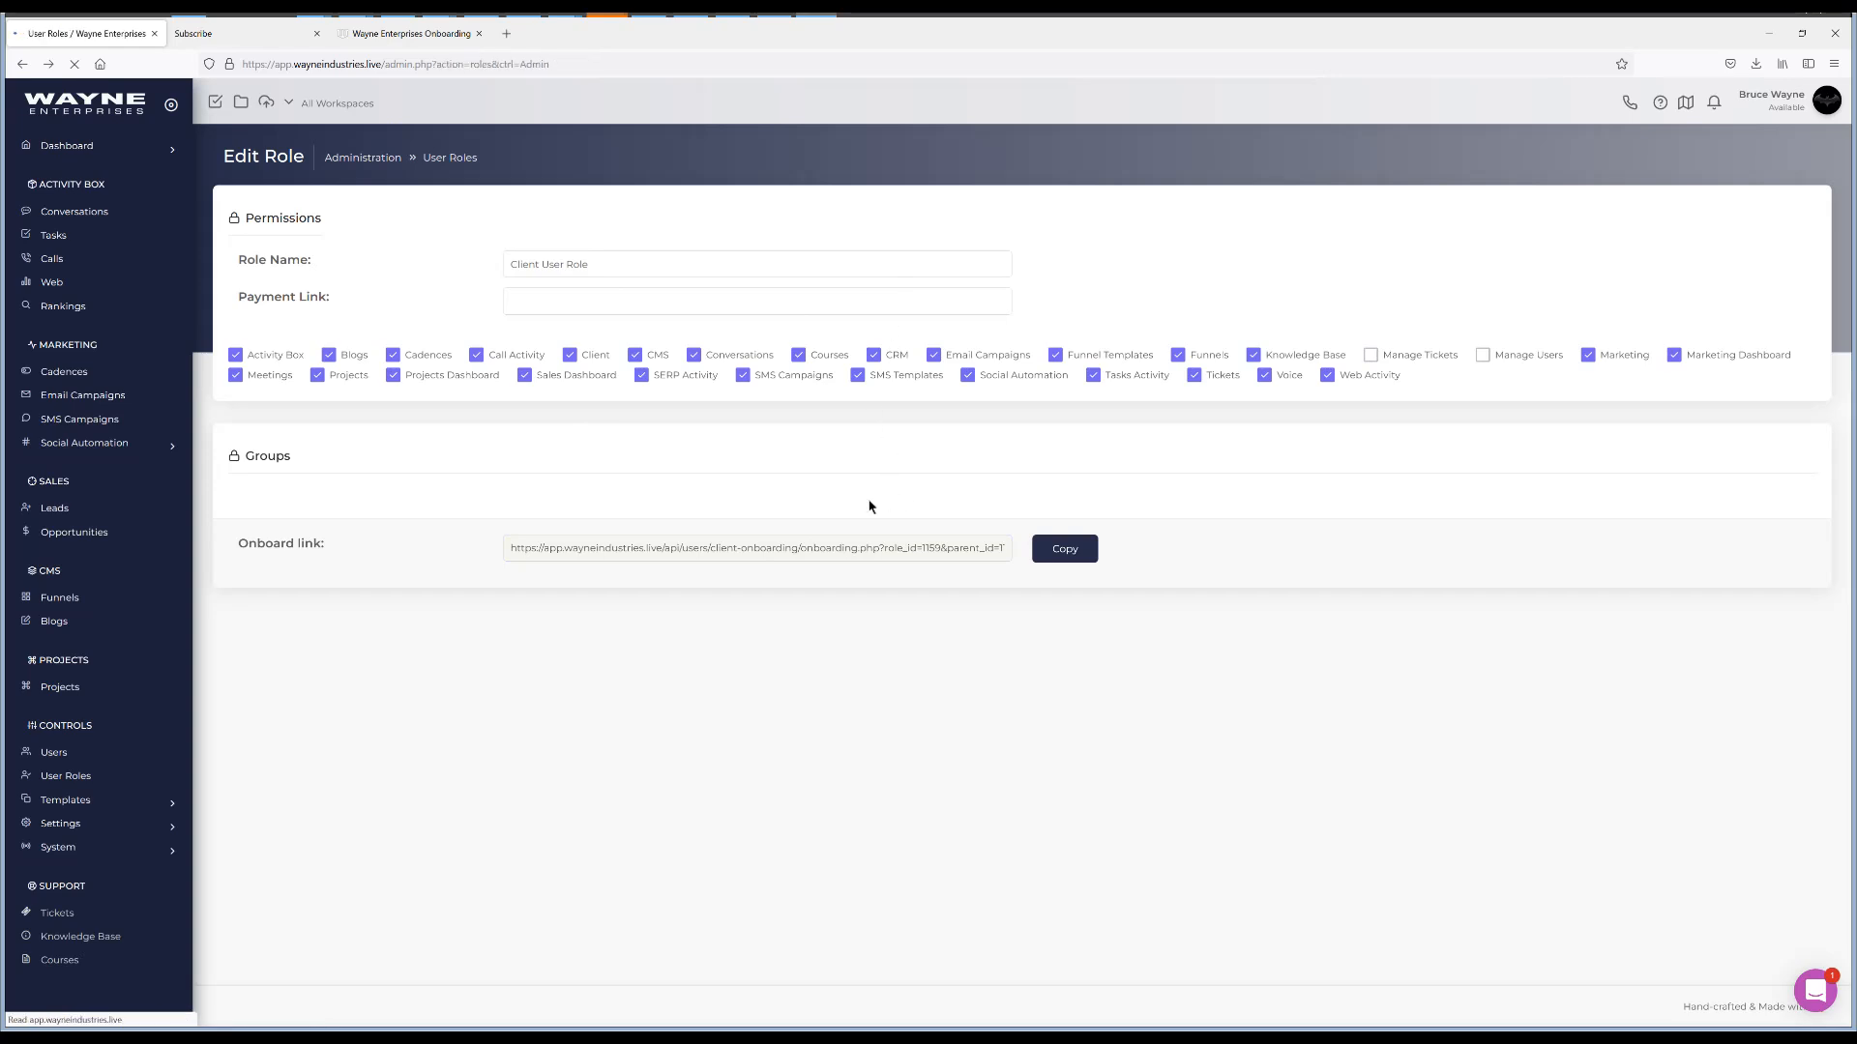
click(1741, 211)
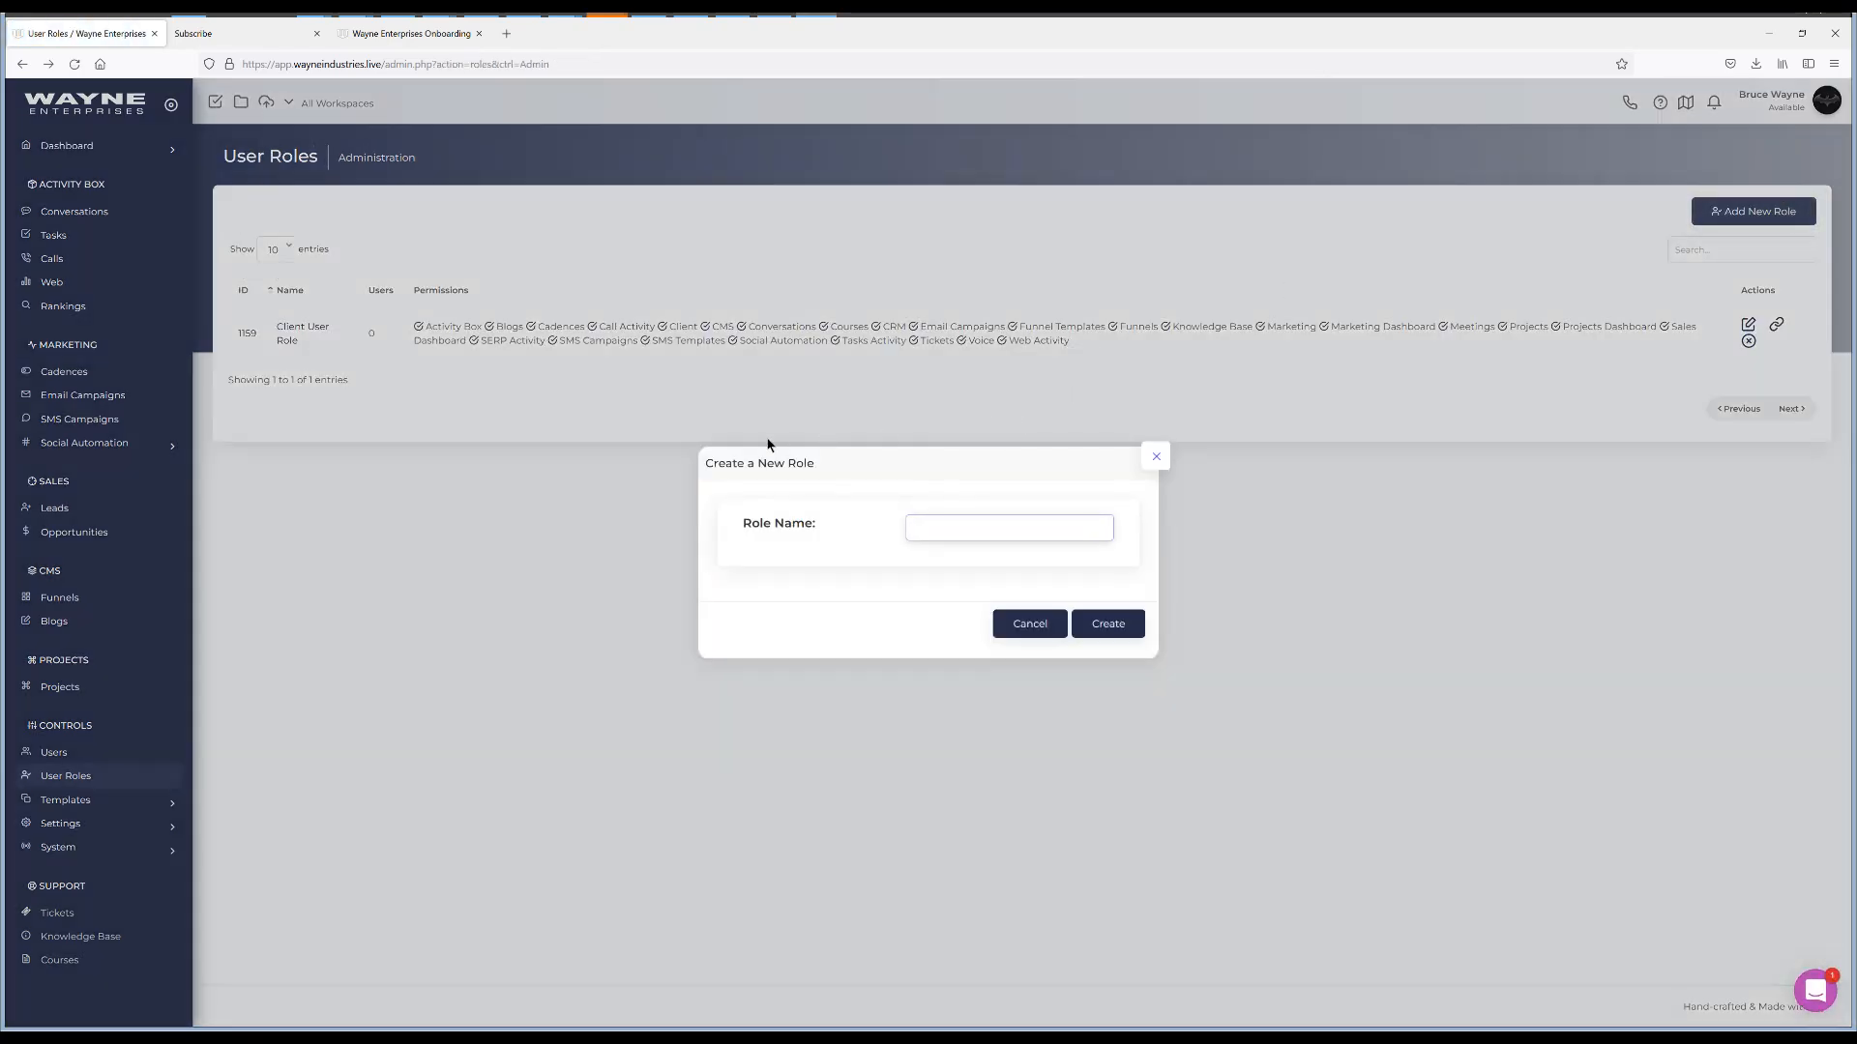
text(Sales User Role)
click(1134, 627)
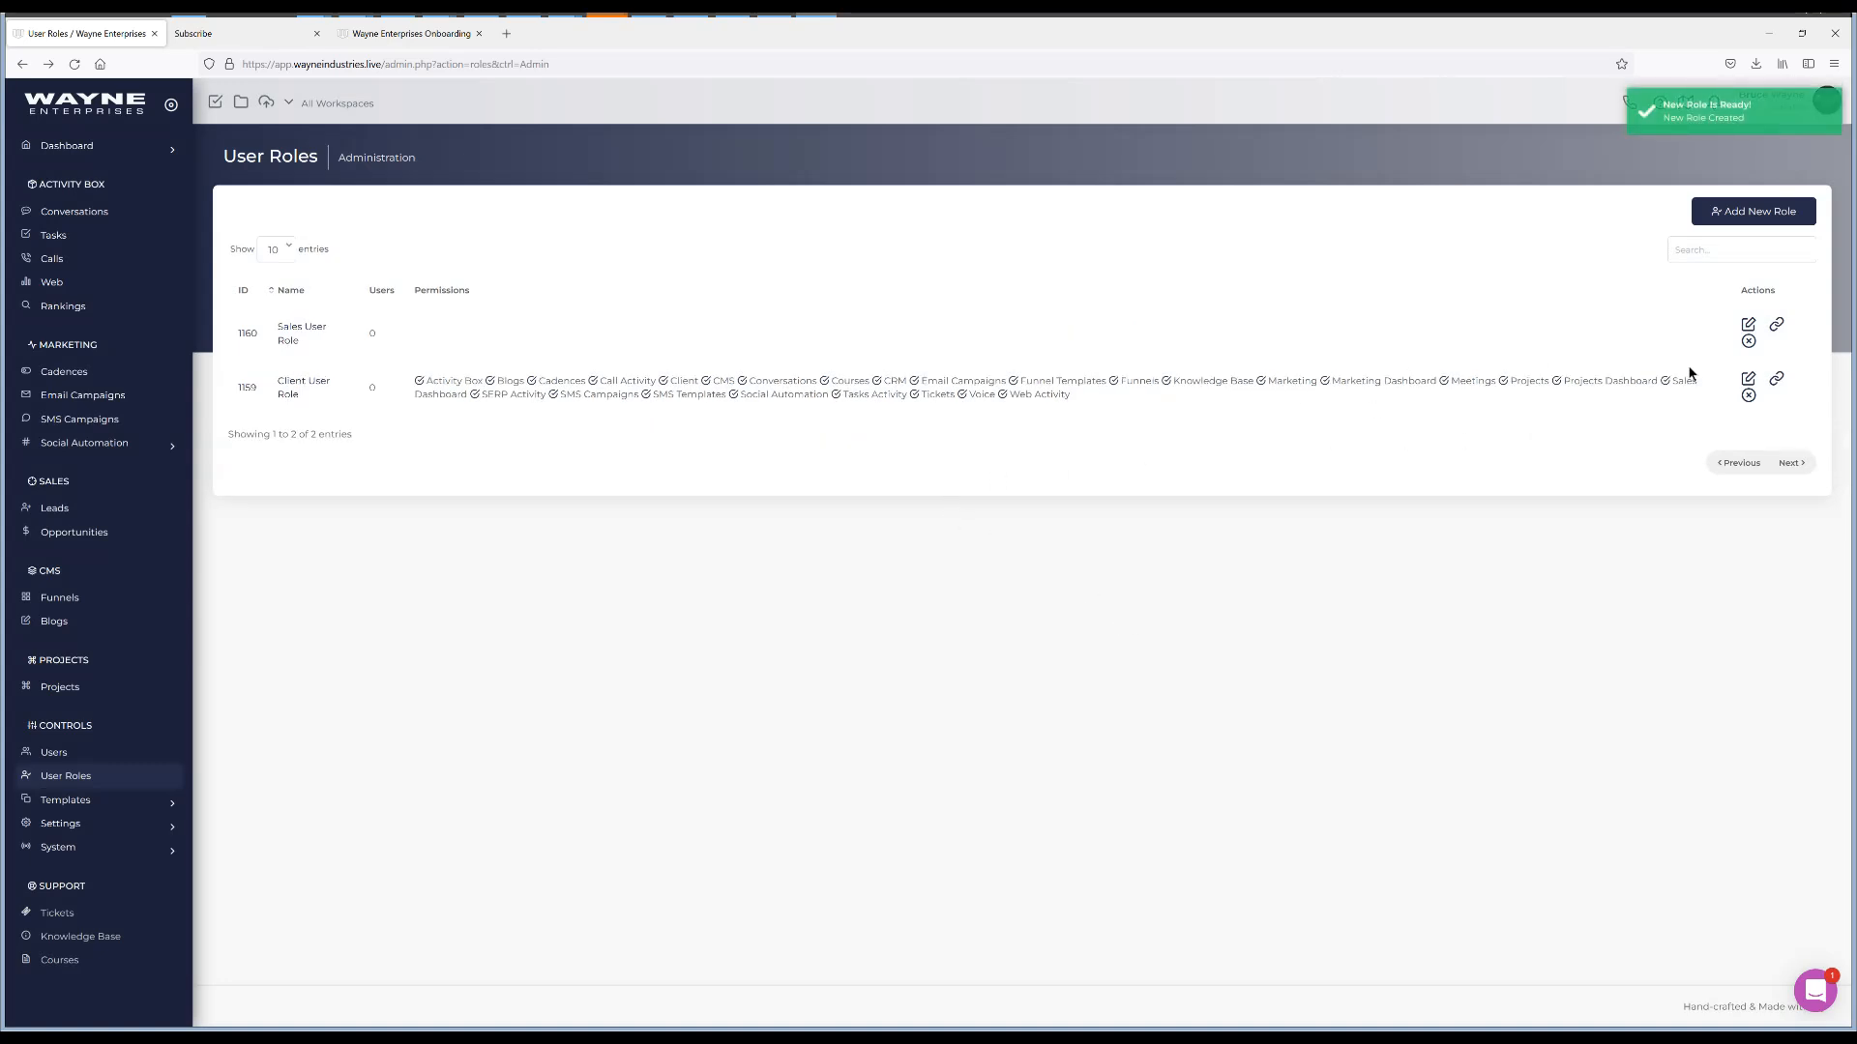
- Grant the Sales User Role the Activity Box, Cadences, Call Activity, Conversations, Courses, CRM and Email Campaigns permissions
click(1749, 327)
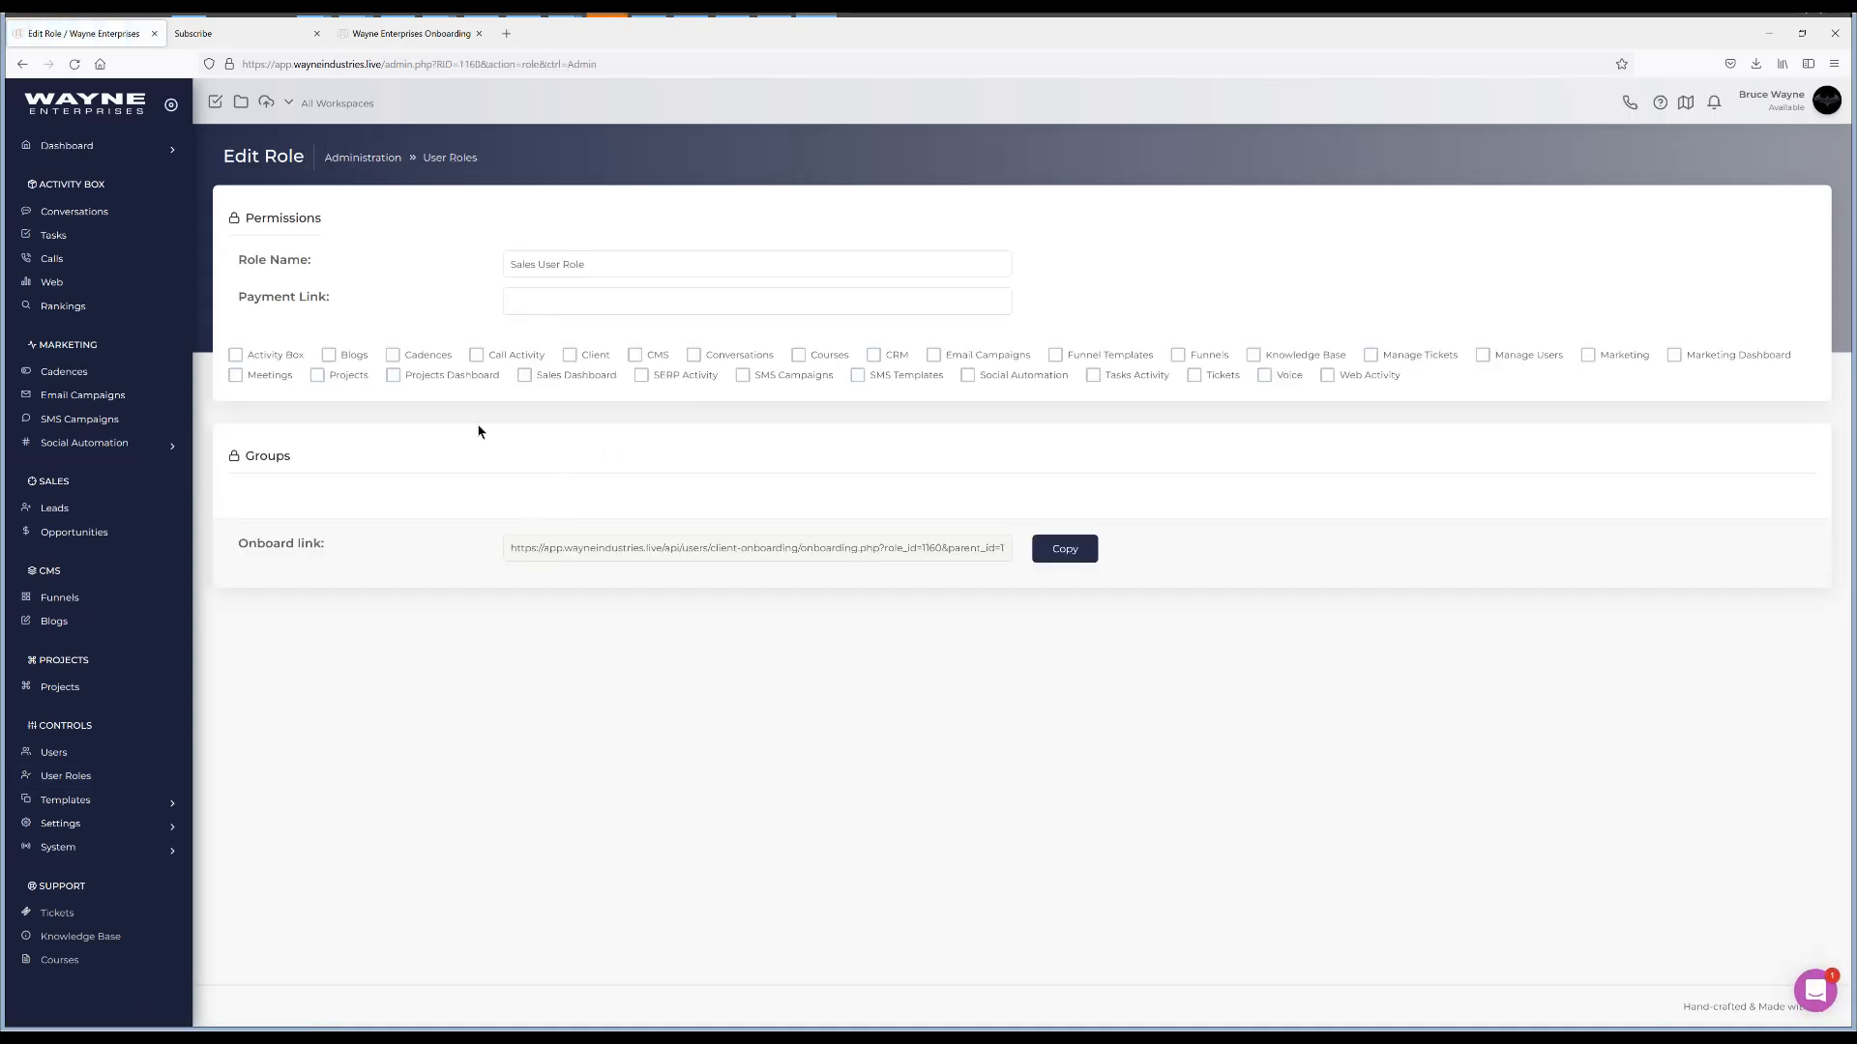
click(237, 357)
click(392, 355)
click(476, 356)
click(693, 358)
click(798, 356)
click(875, 355)
click(934, 355)
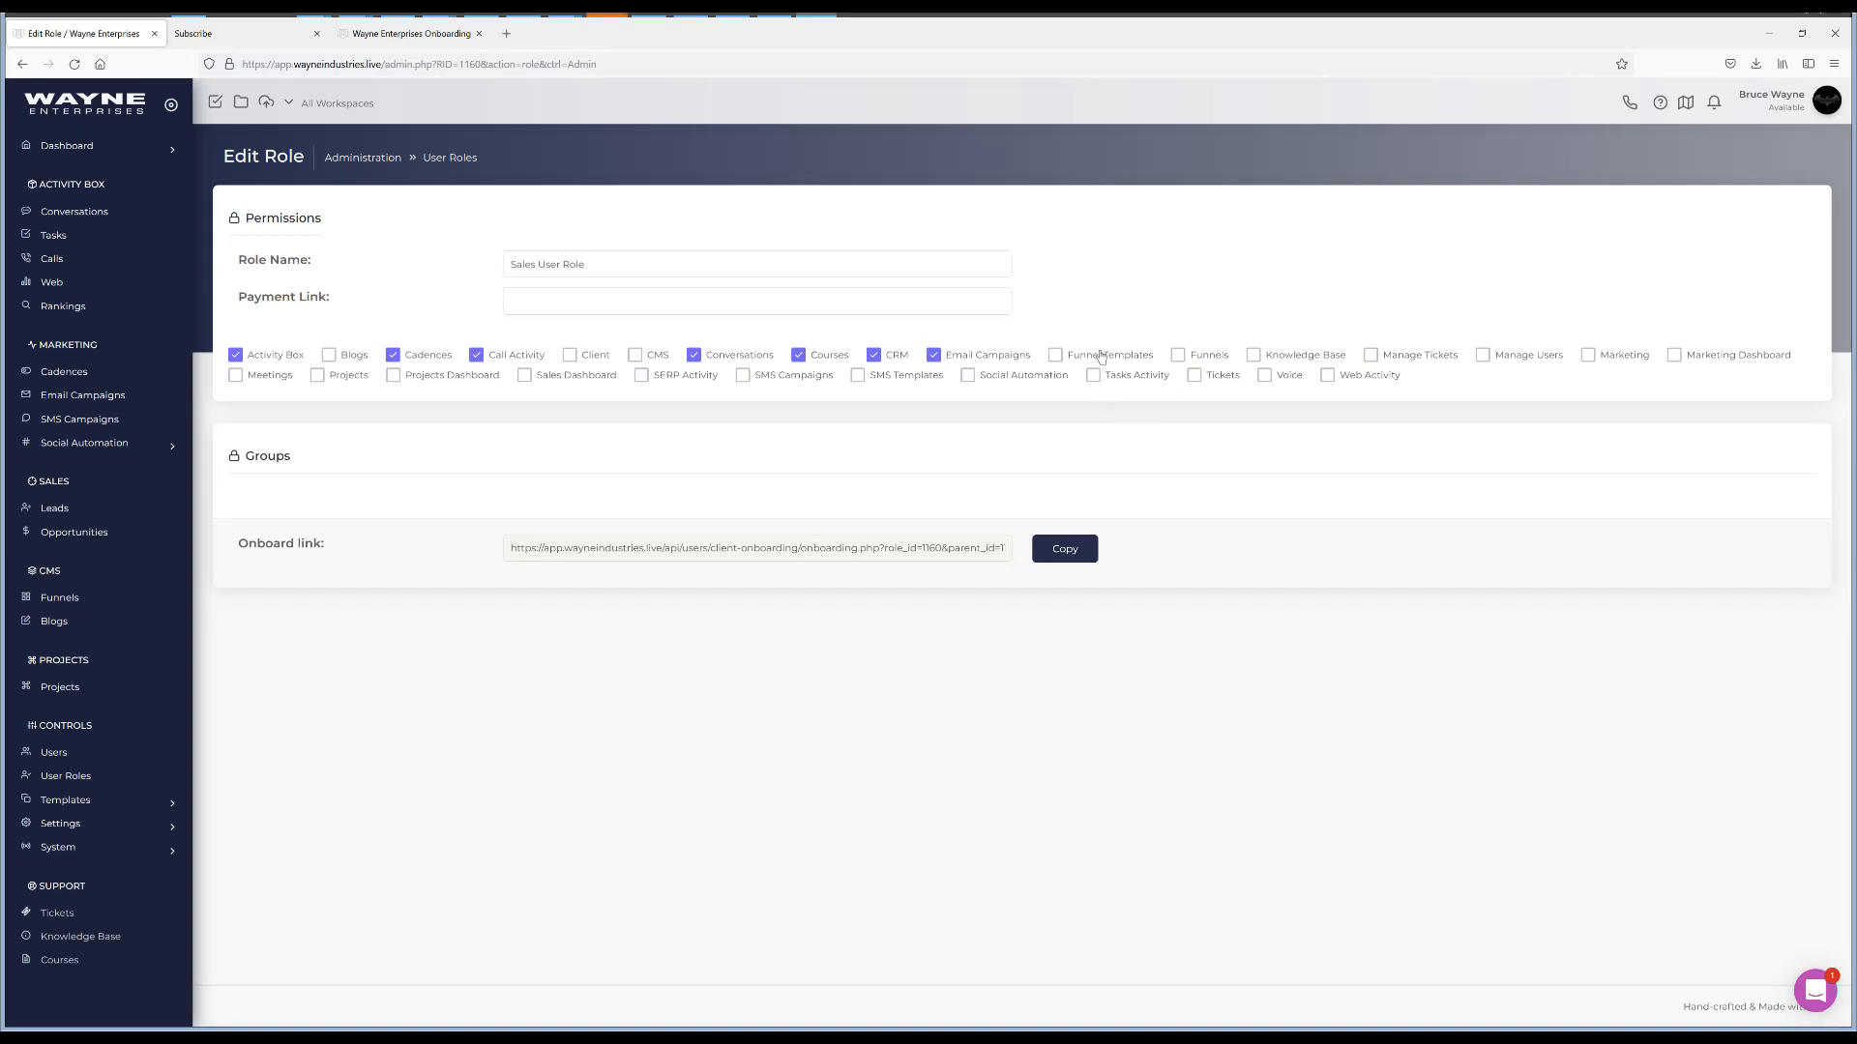
- Add the Knowledge Base, Manage Users, Marketing, Sales Dashboard, Projects, Projects Dashboard and Meetings permissions to the Sales User Role
click(1257, 356)
click(1483, 357)
click(1588, 355)
click(528, 378)
click(317, 376)
click(393, 375)
click(235, 375)
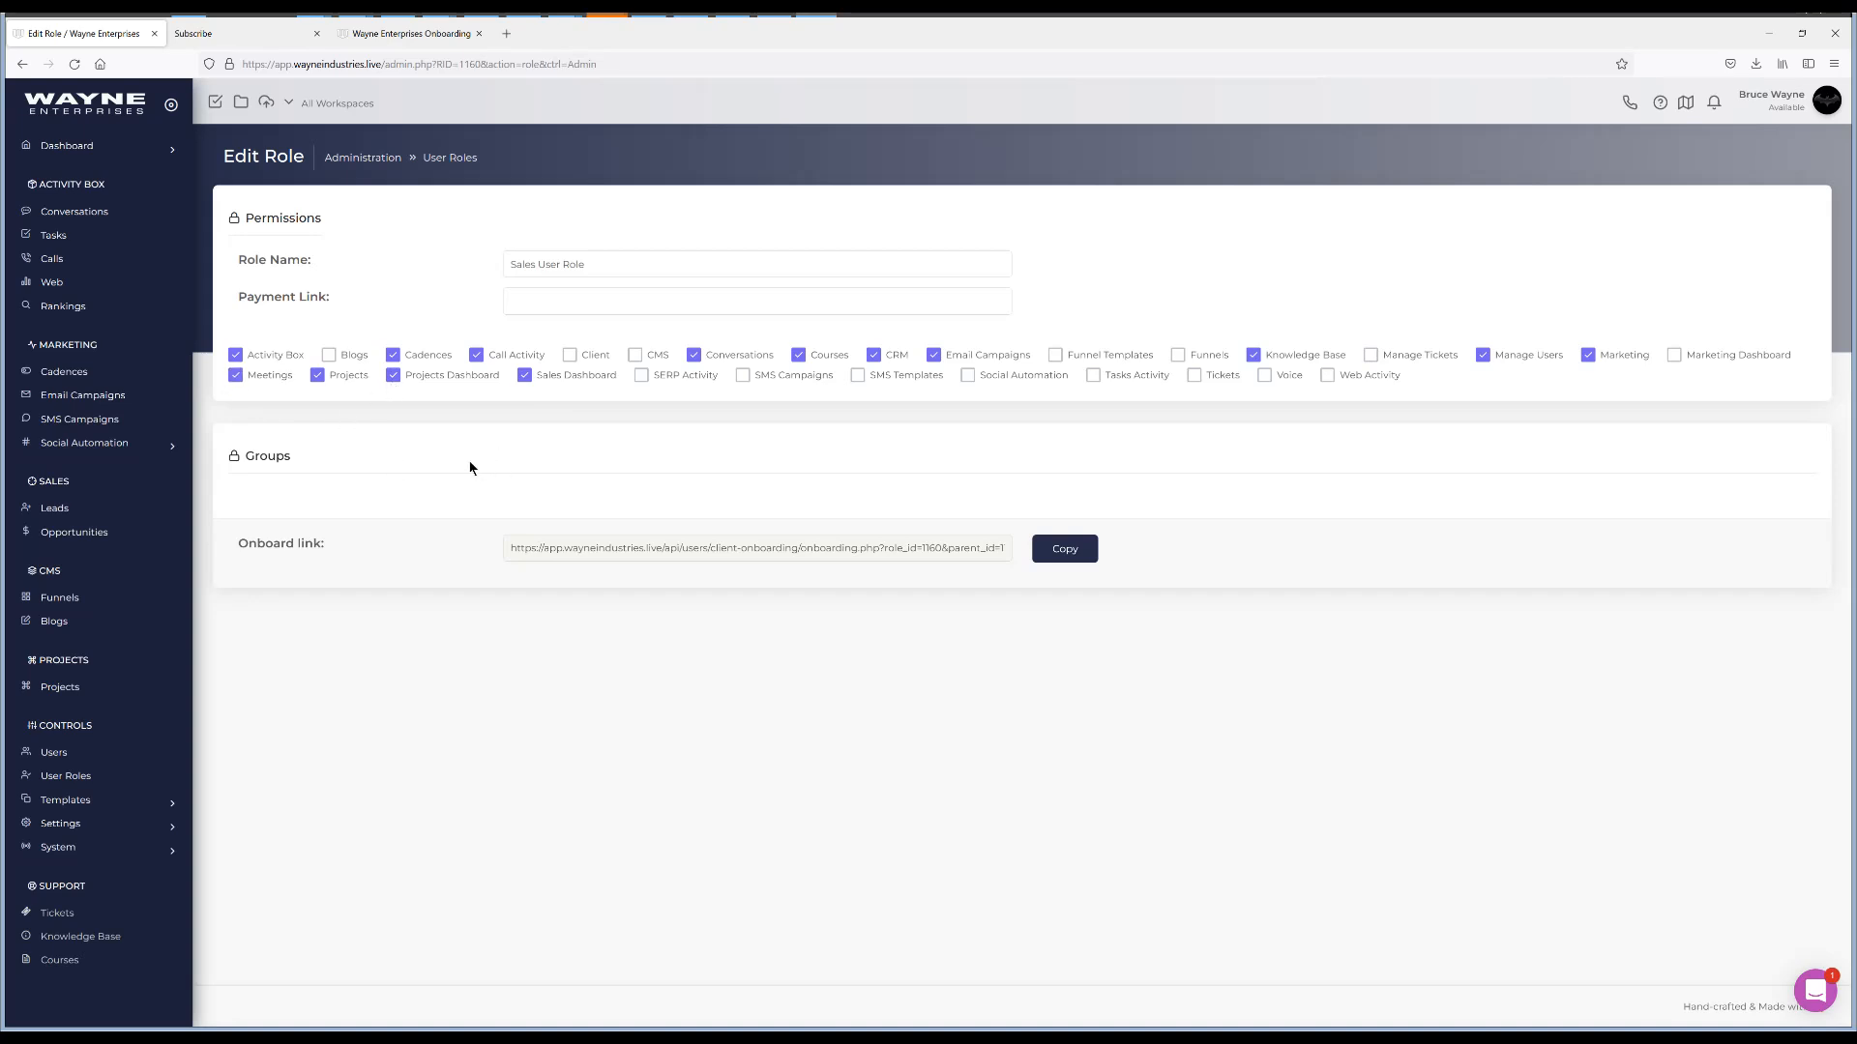
- Add the SMS Campaigns, SMS Templates, Tasks Activity and Voice permissions to the Sales User Role
click(742, 375)
click(858, 376)
click(1266, 377)
- Copy the Sales User Role's onboard link and load it in the existing onboarding tab
click(1065, 551)
click(427, 36)
click(482, 66)
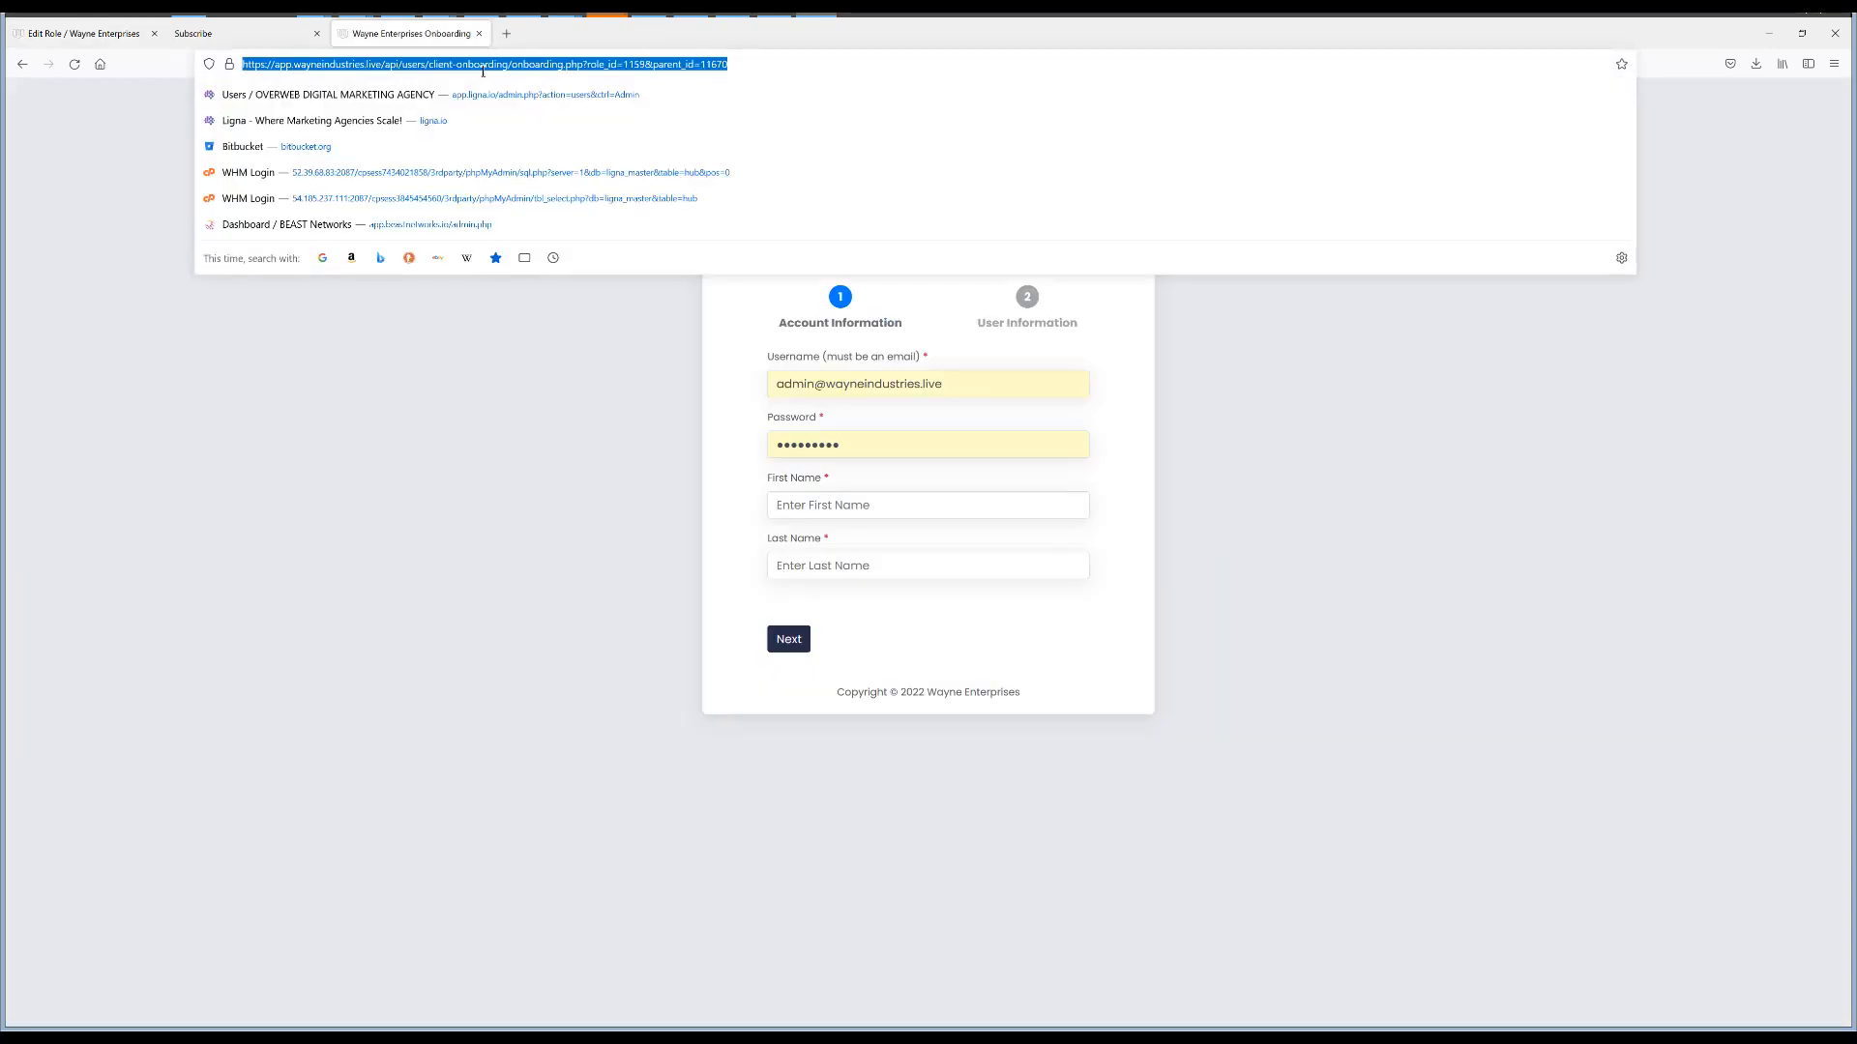
key(ctrl+v)
key(Return)
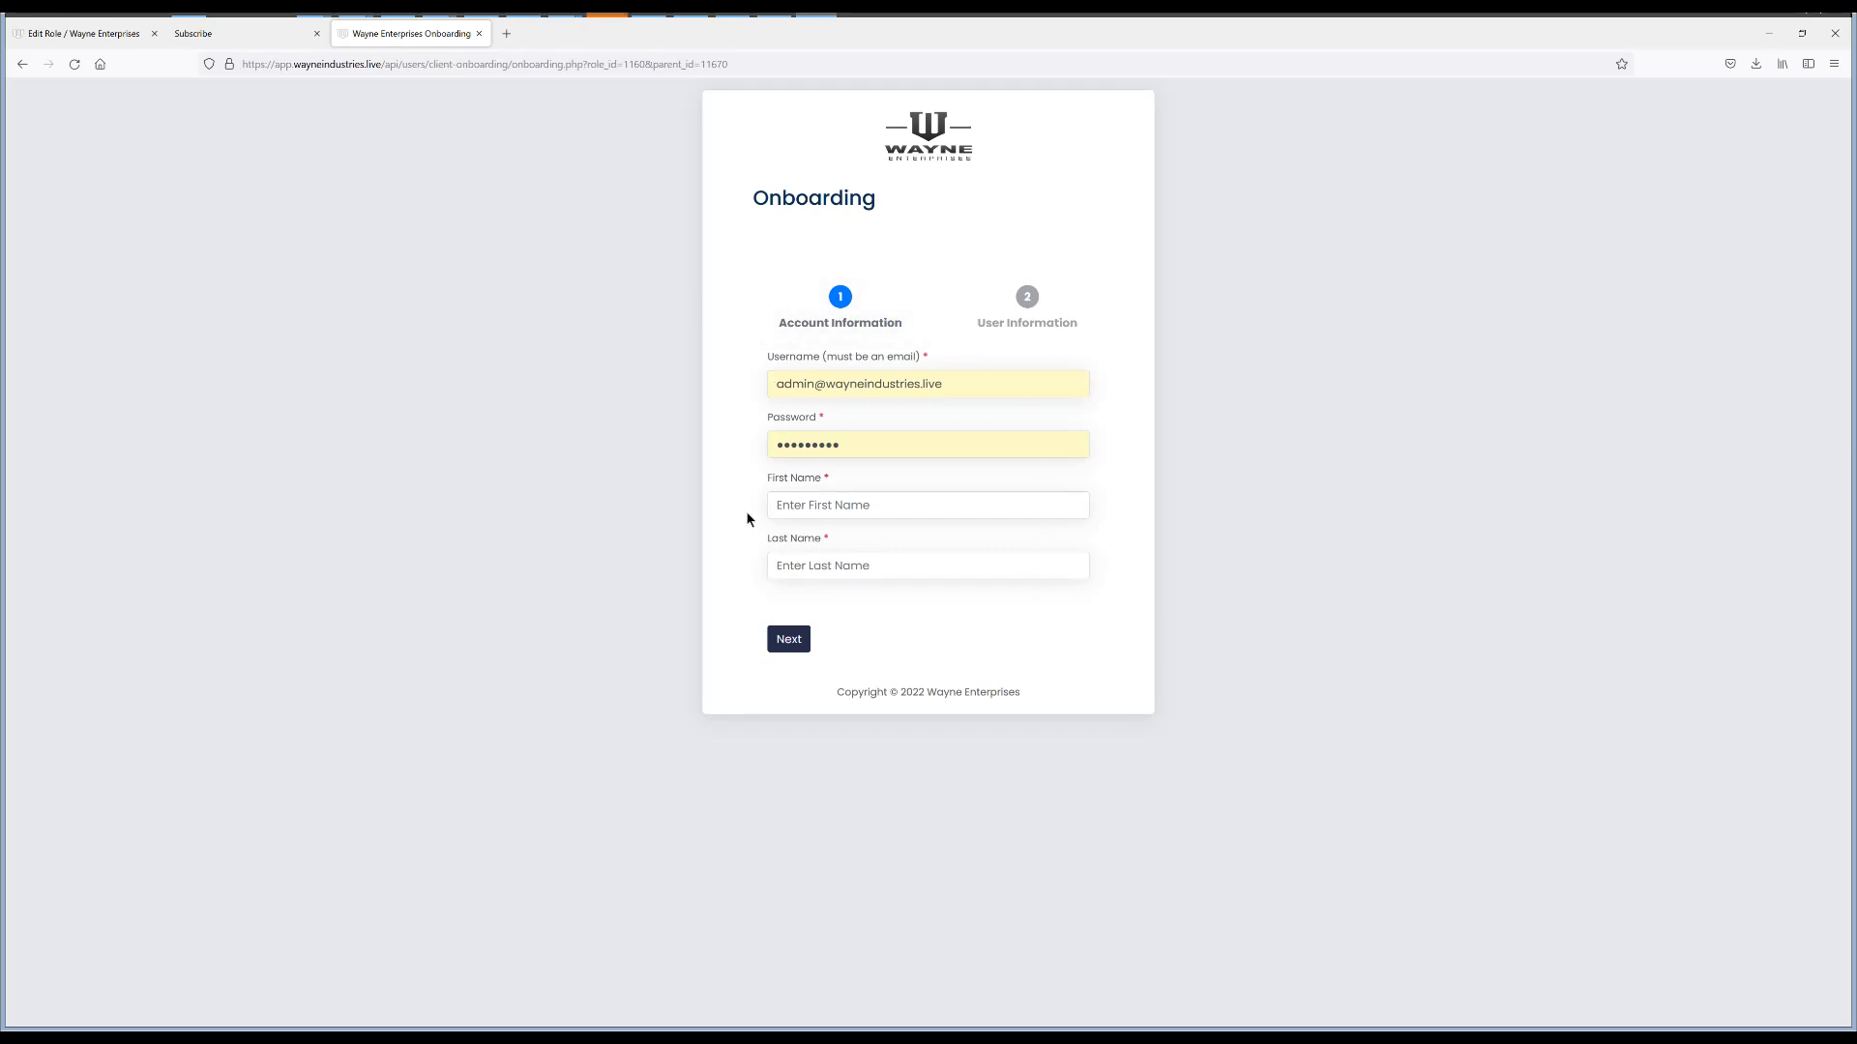
- Return to the role list and create a new role named Support User Role
click(97, 34)
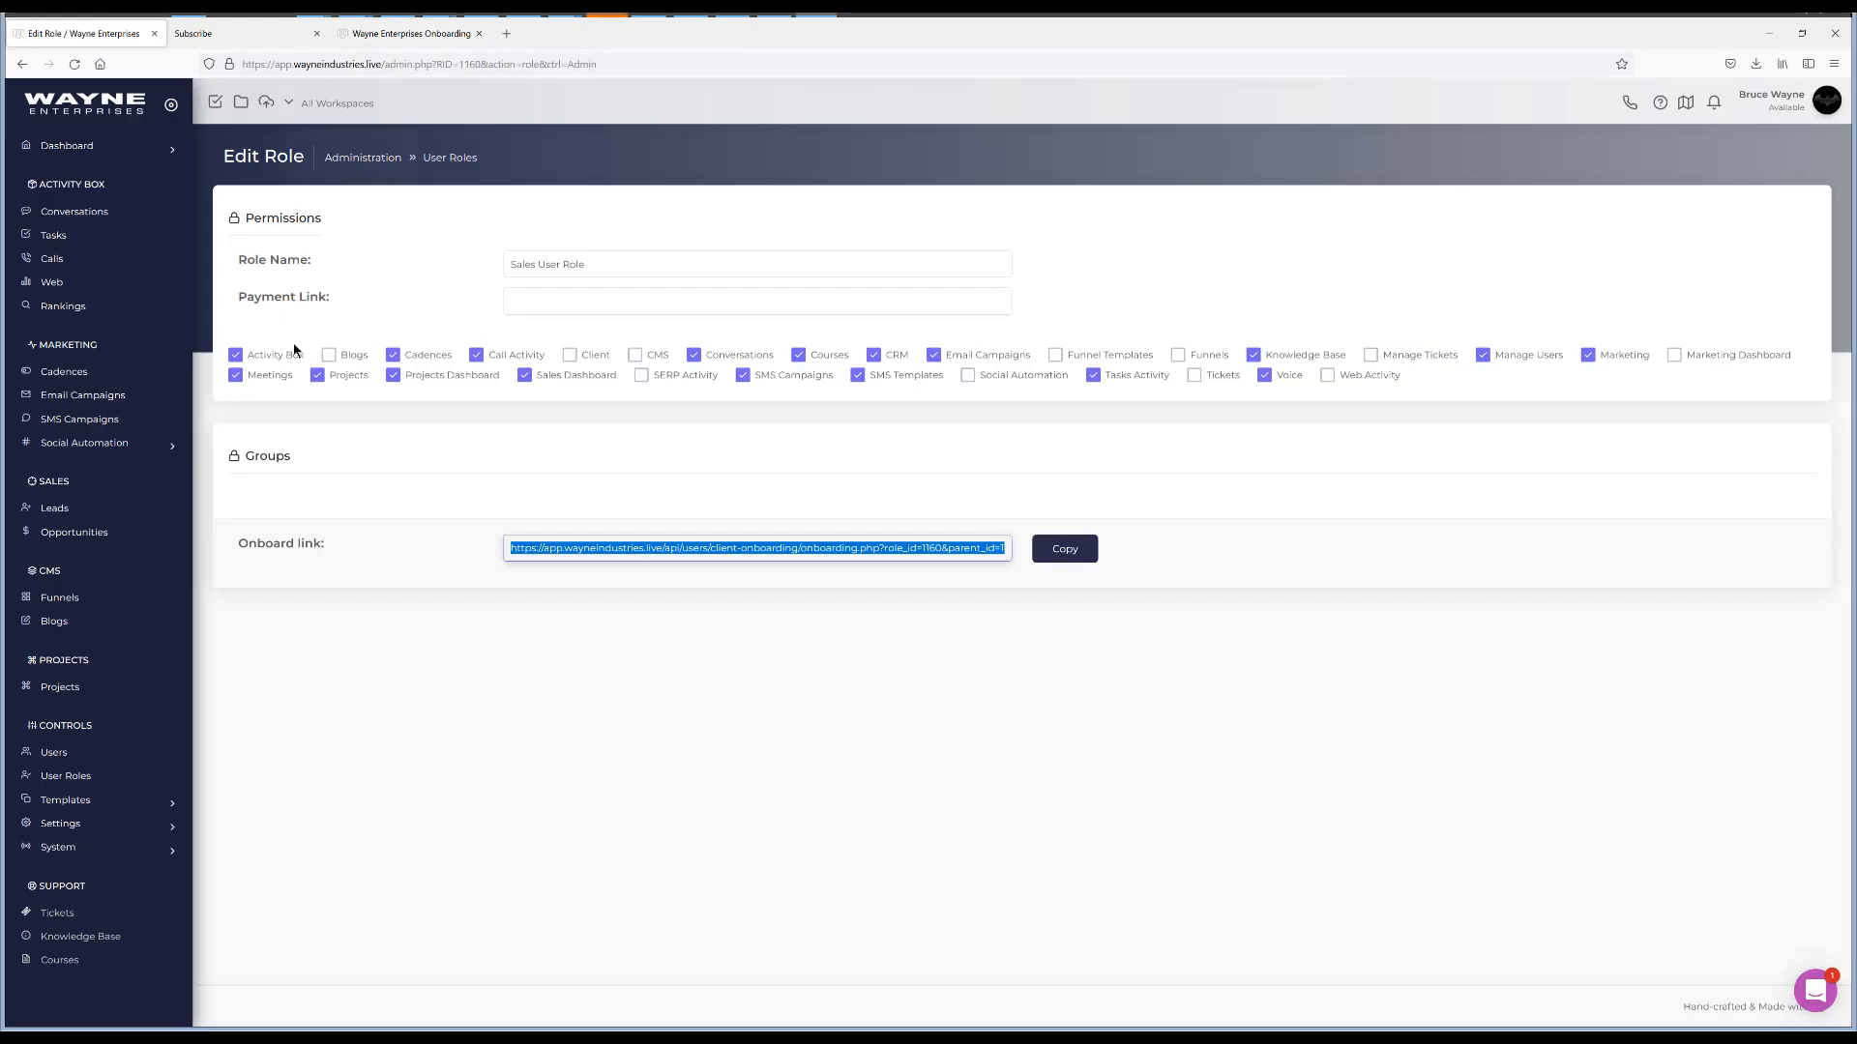
click(464, 159)
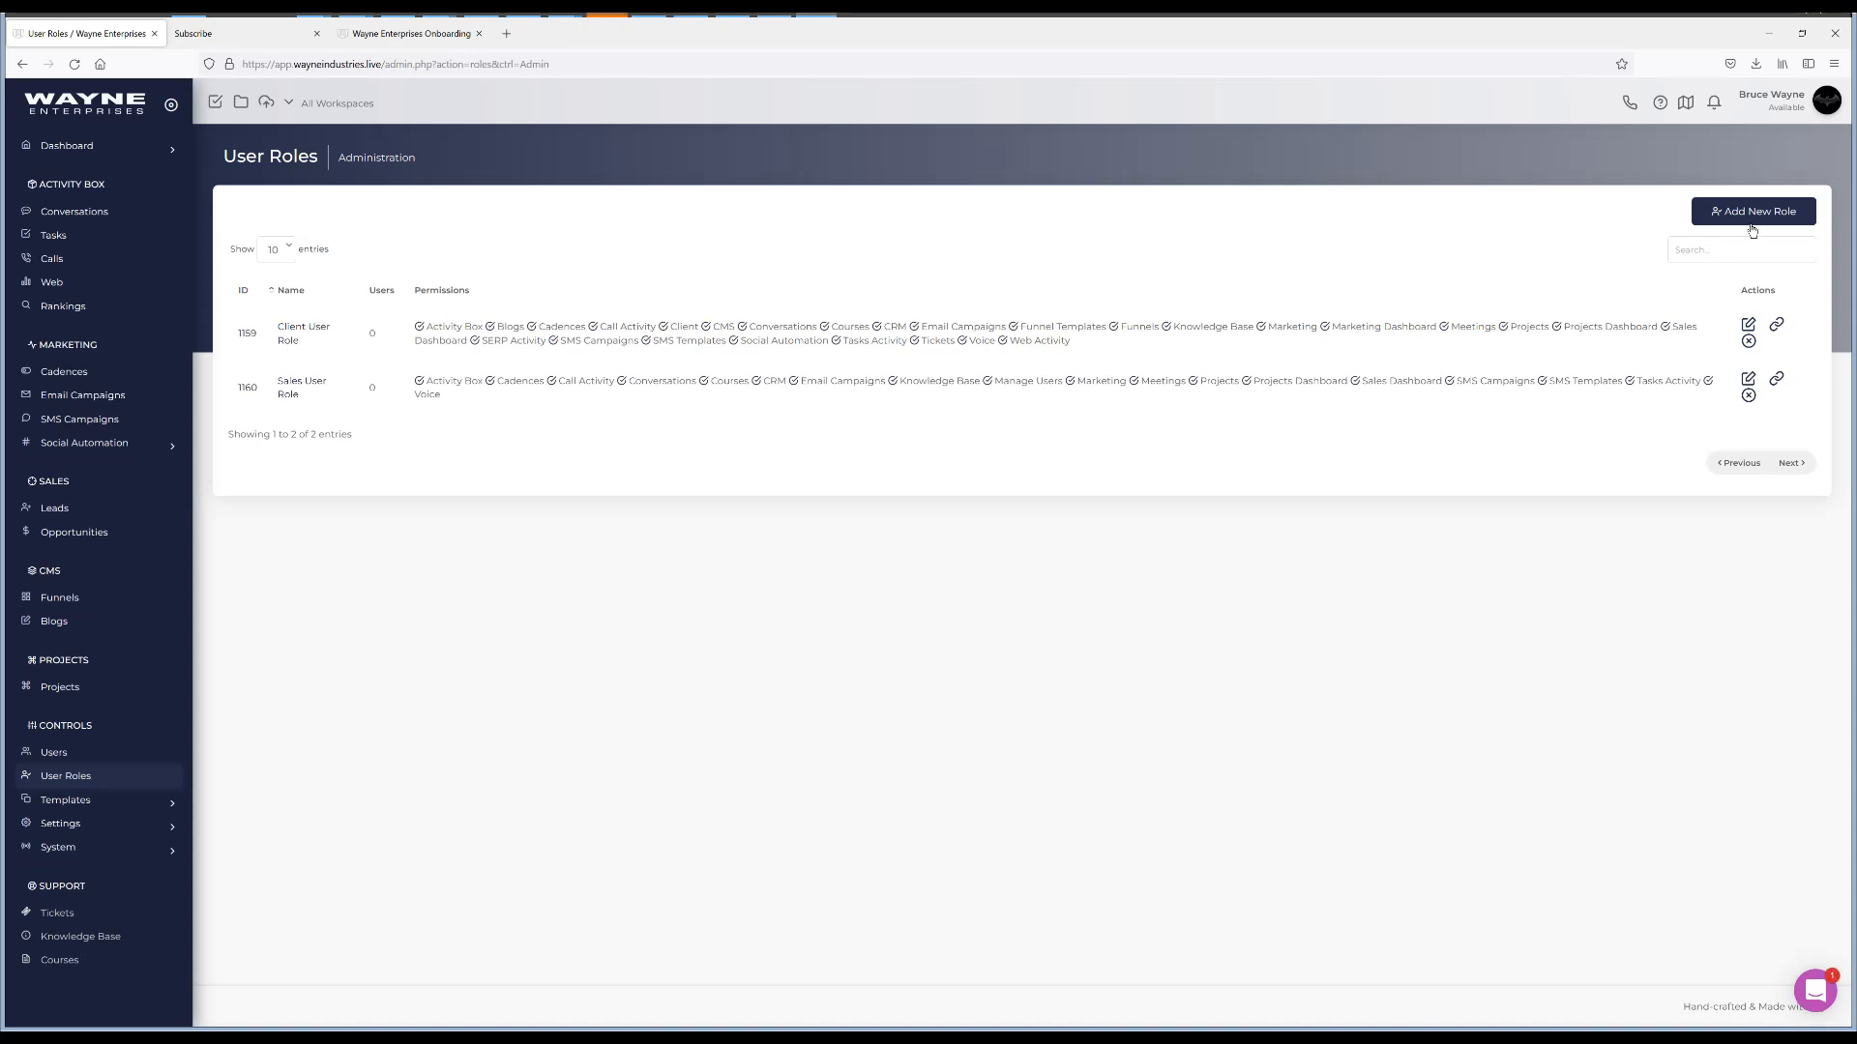
click(1752, 213)
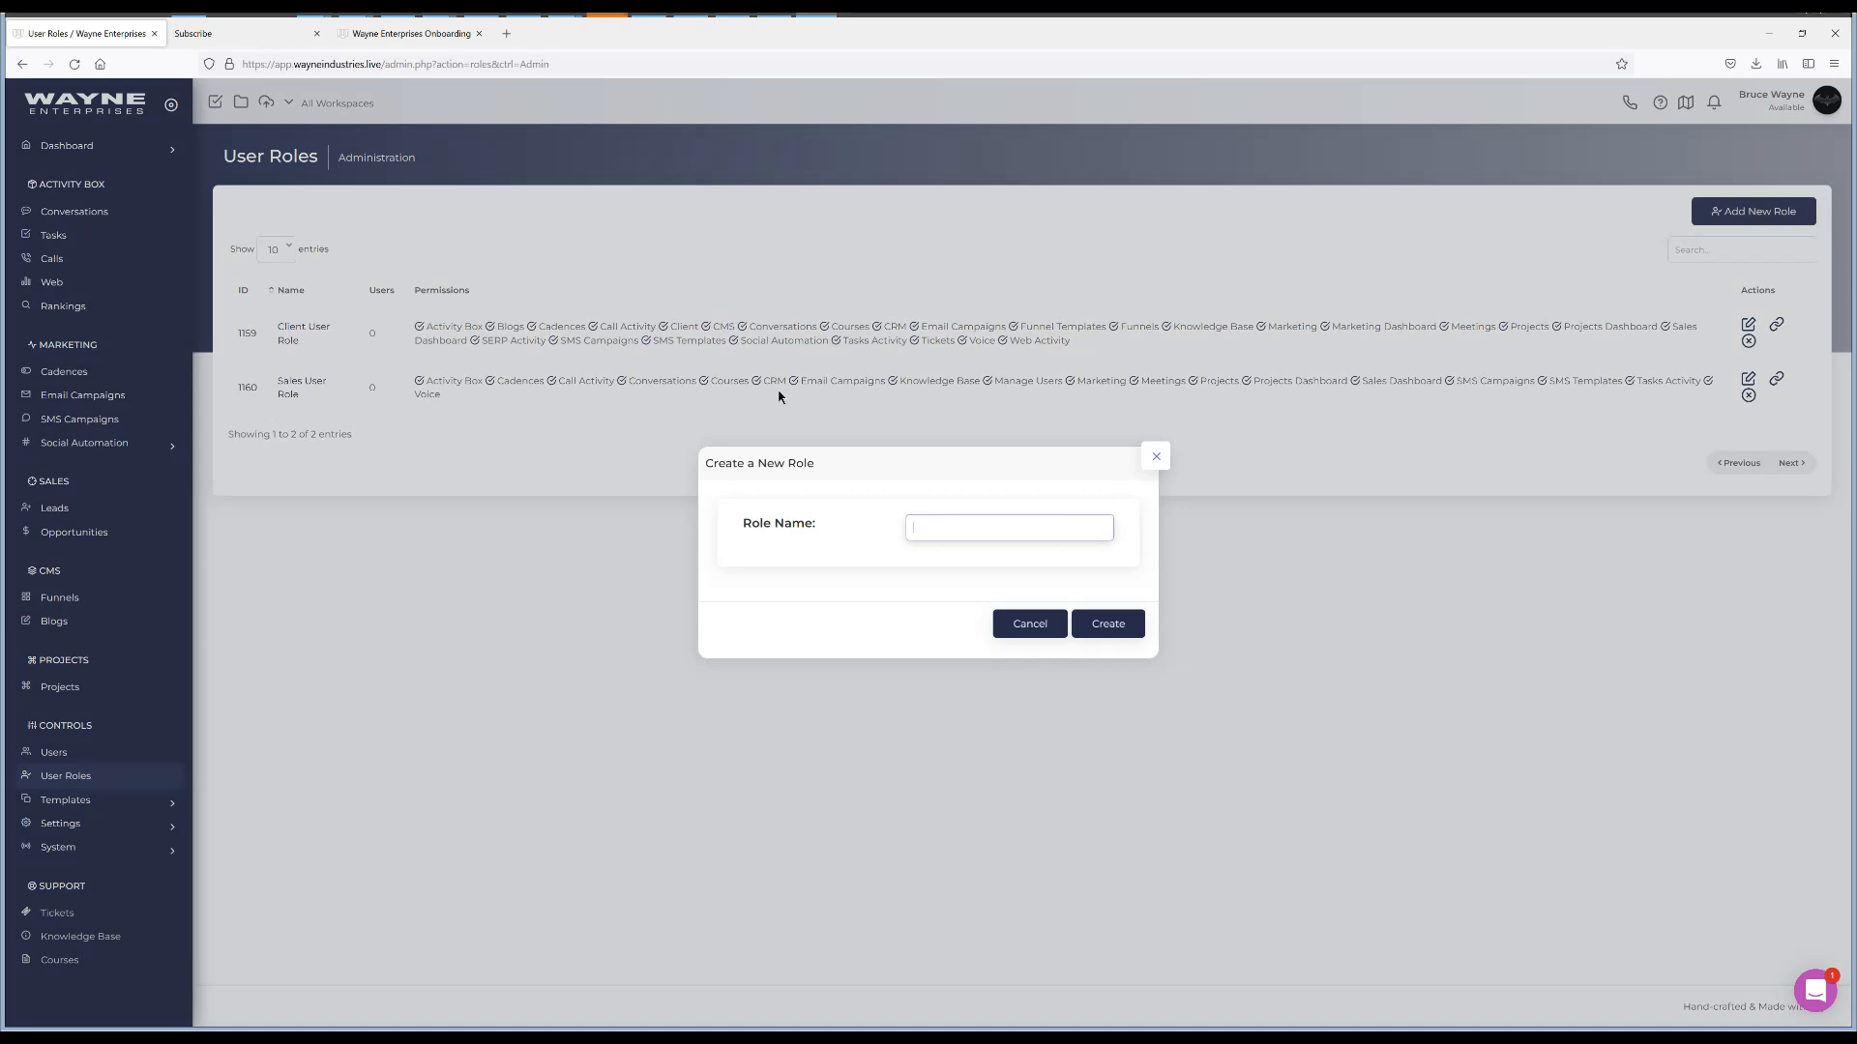
text(Support User Role)
click(1108, 624)
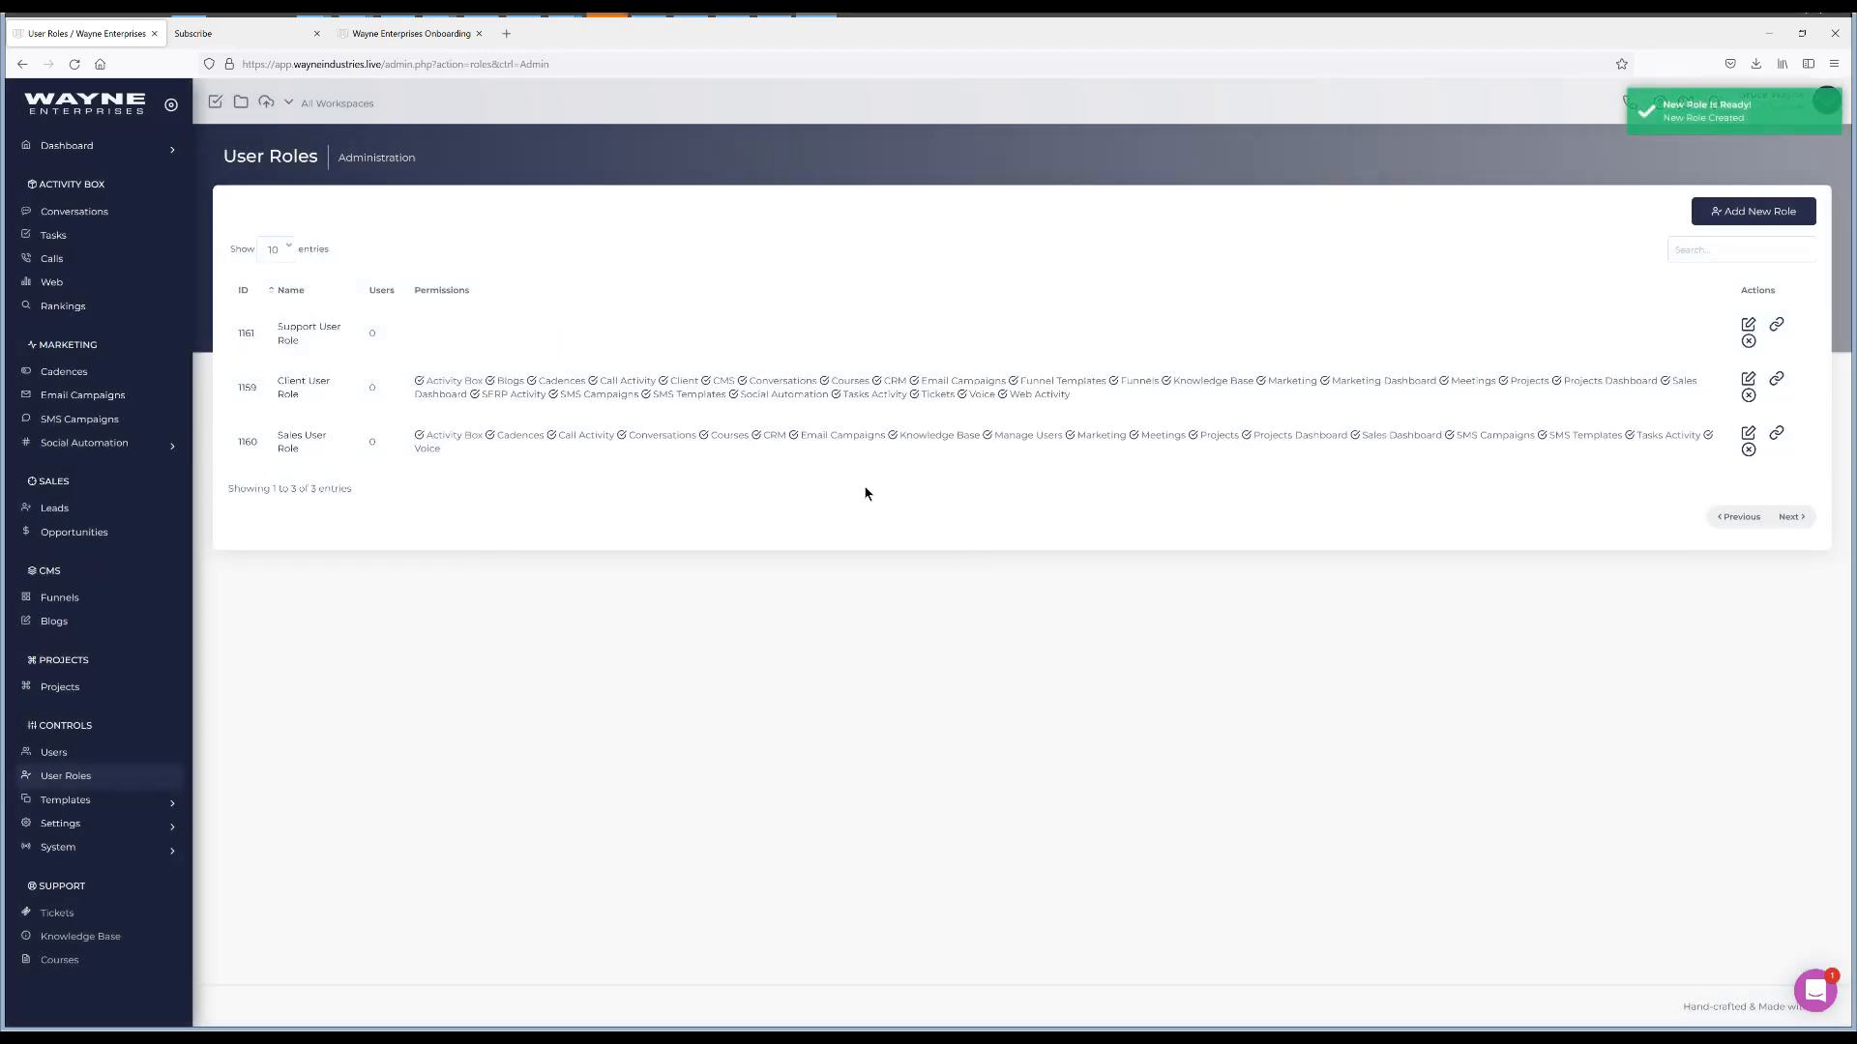
- Grant the Support User Role the Voice, Call Activity, Activity Box, Tasks Activity, Manage Tickets, Manage Users, Projects and Projects Dashboard permissions
click(312, 334)
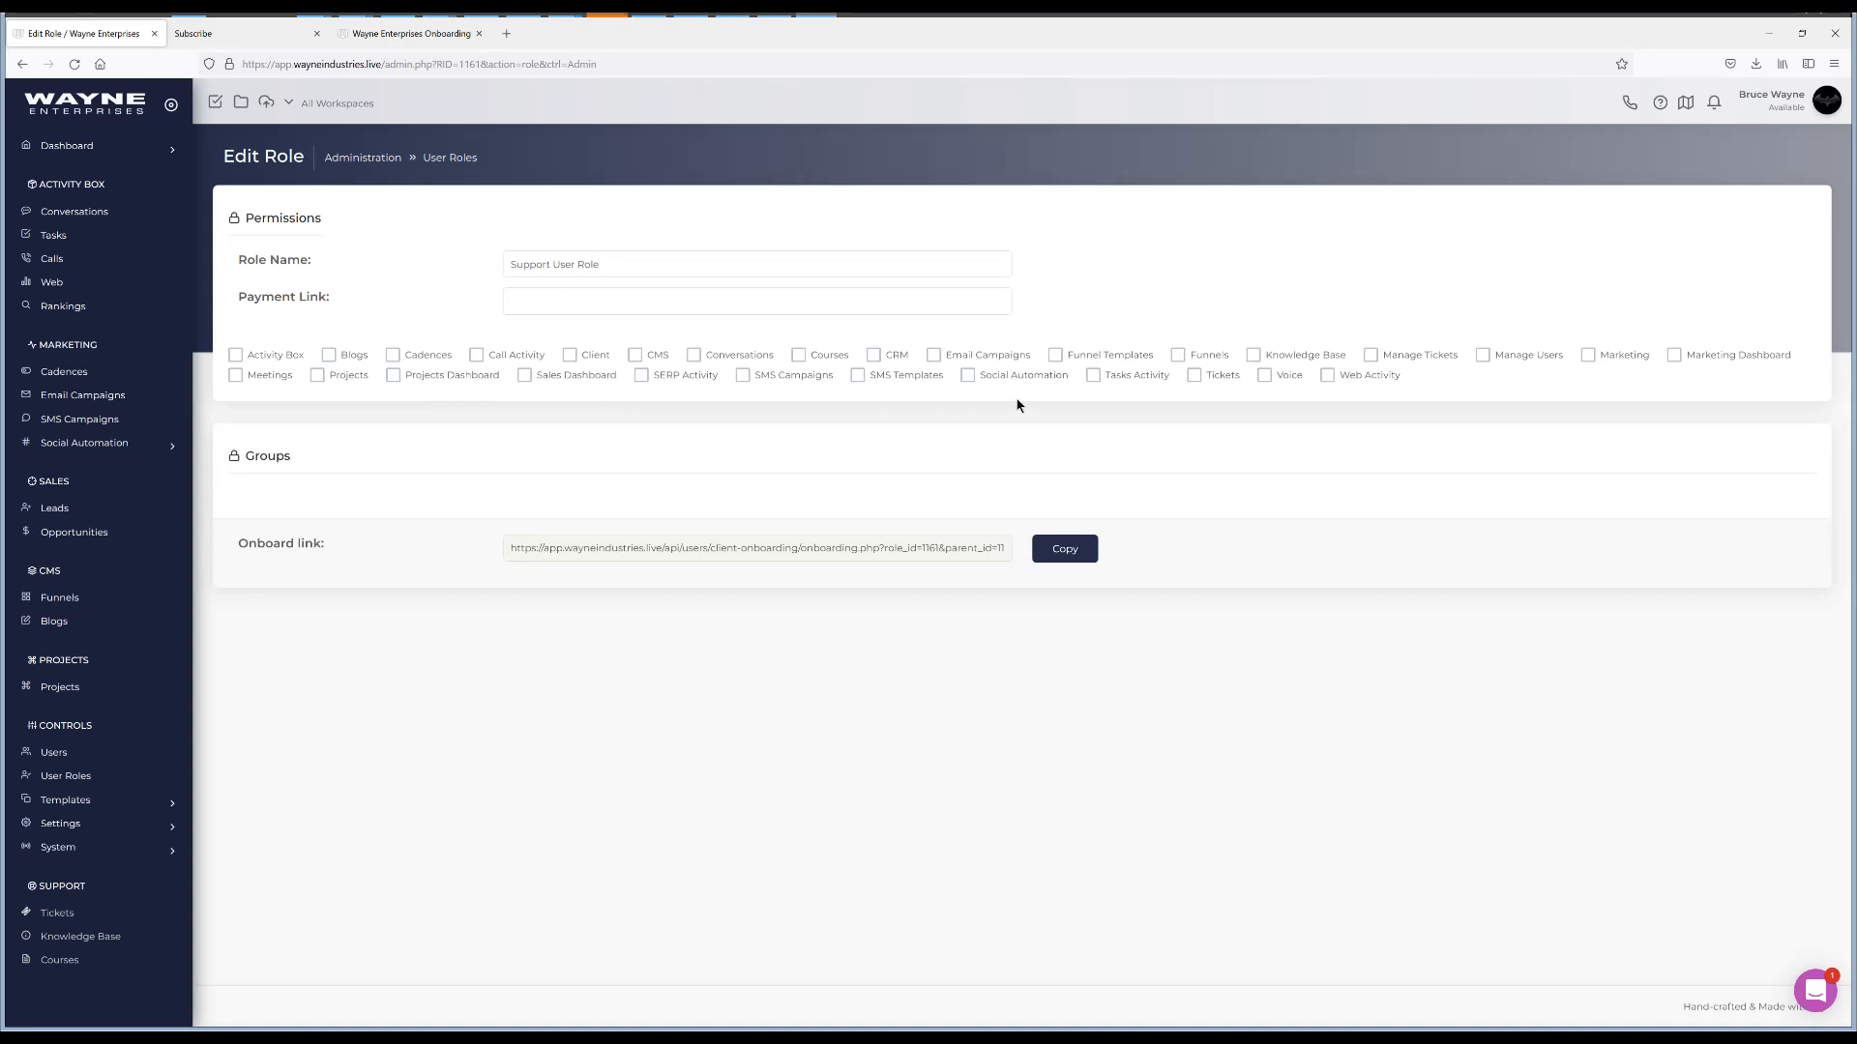
click(1271, 377)
click(476, 356)
click(235, 356)
click(1411, 357)
click(1480, 358)
click(326, 378)
click(394, 376)
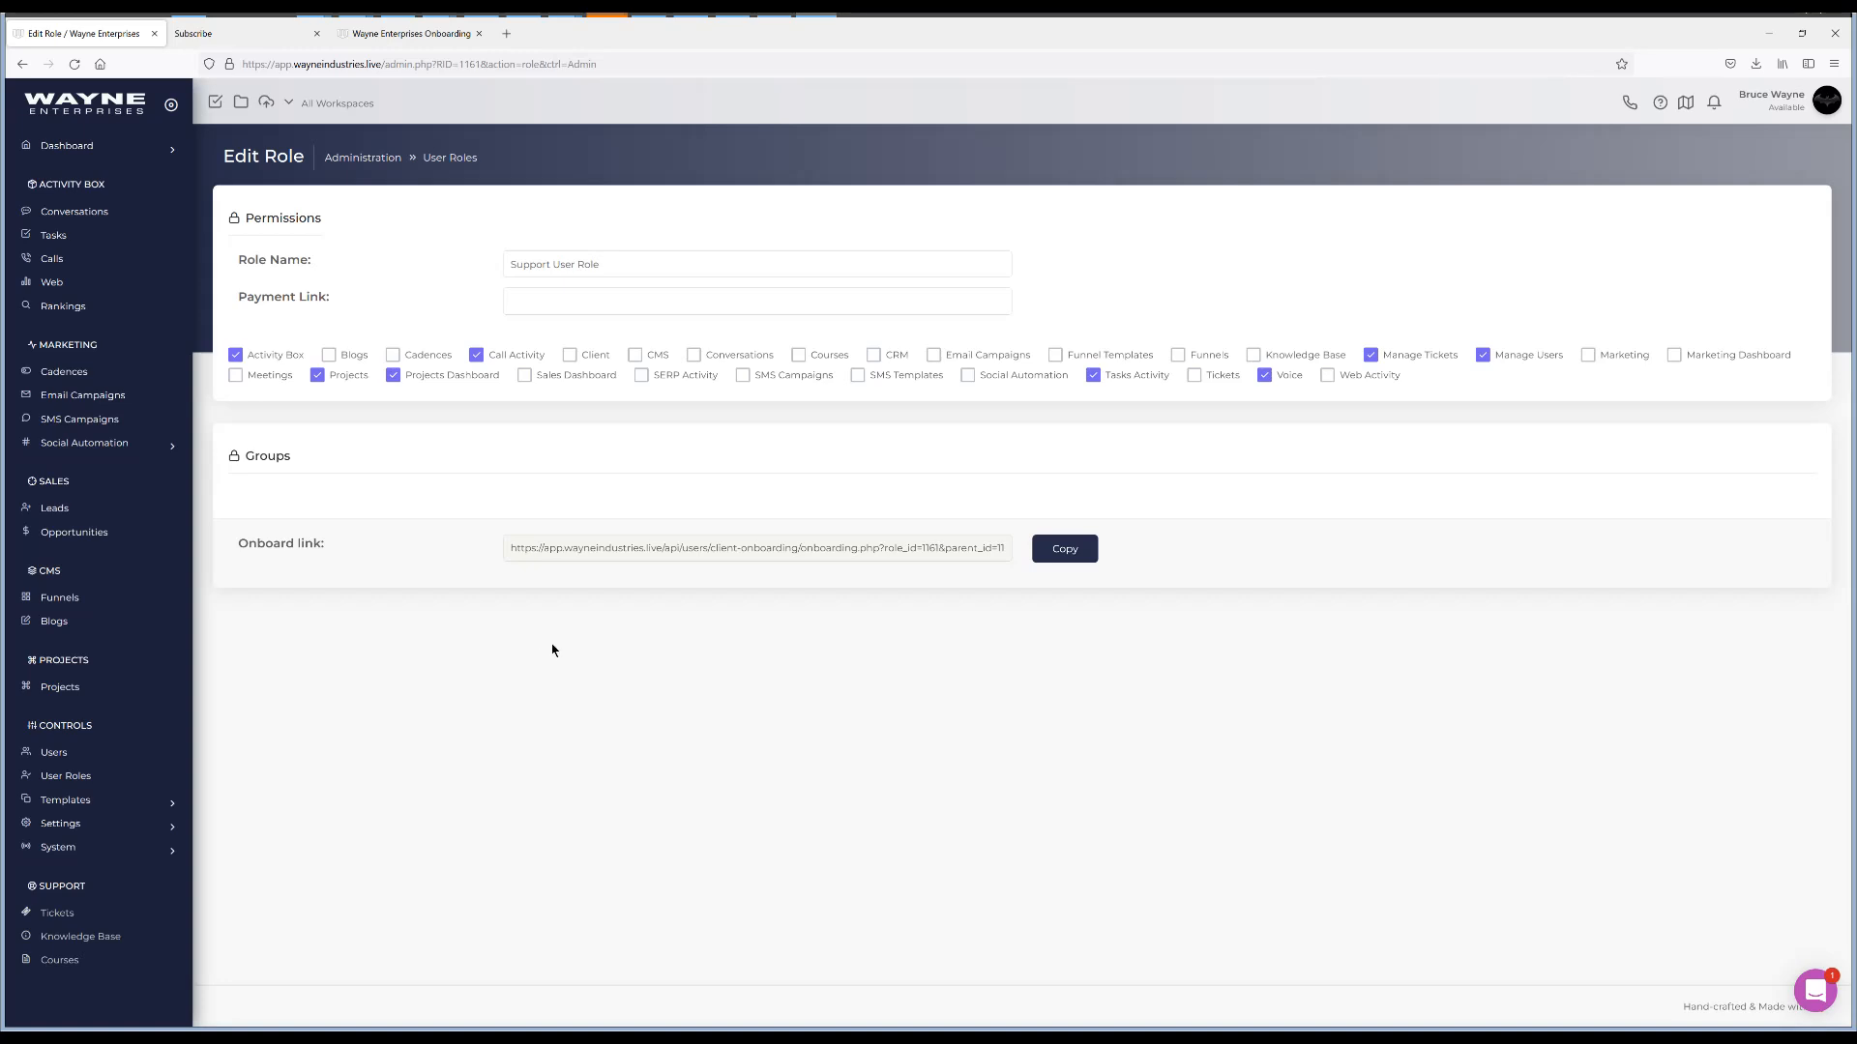
- Return to the role list and create a new role named Enablement User Role
click(437, 163)
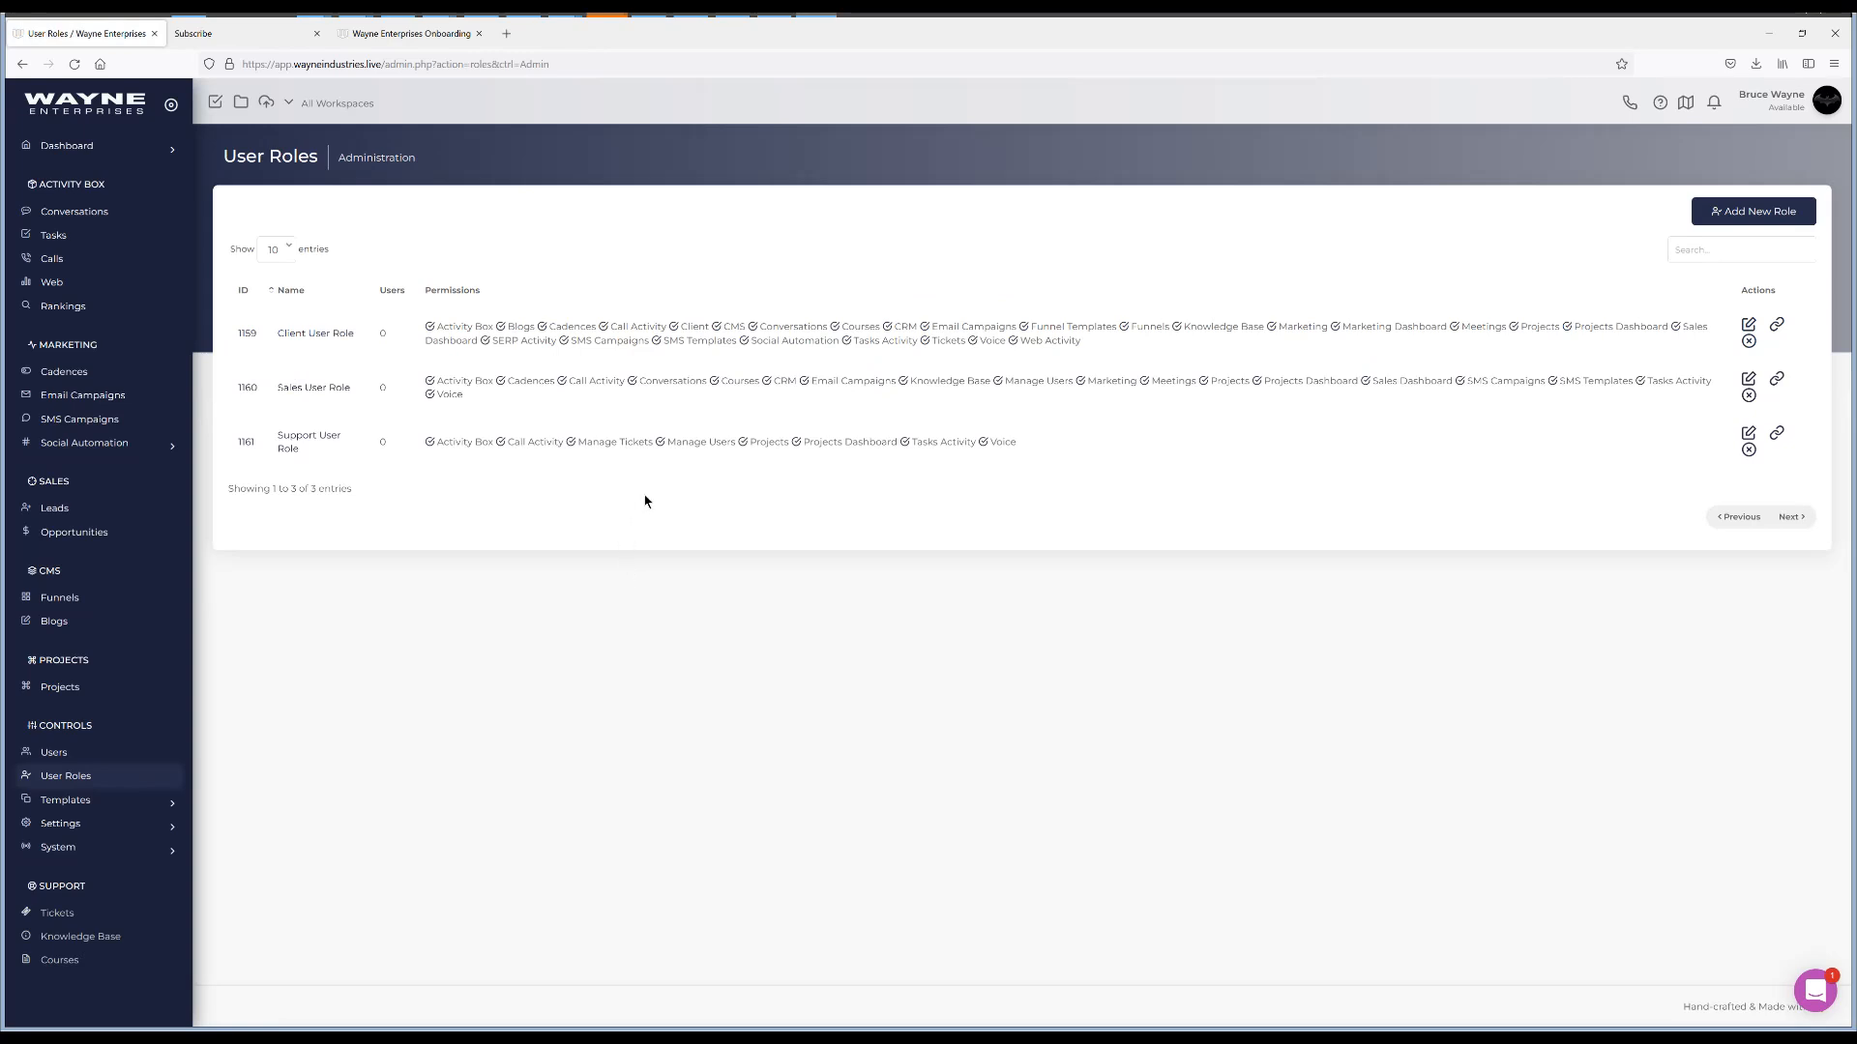
click(1752, 212)
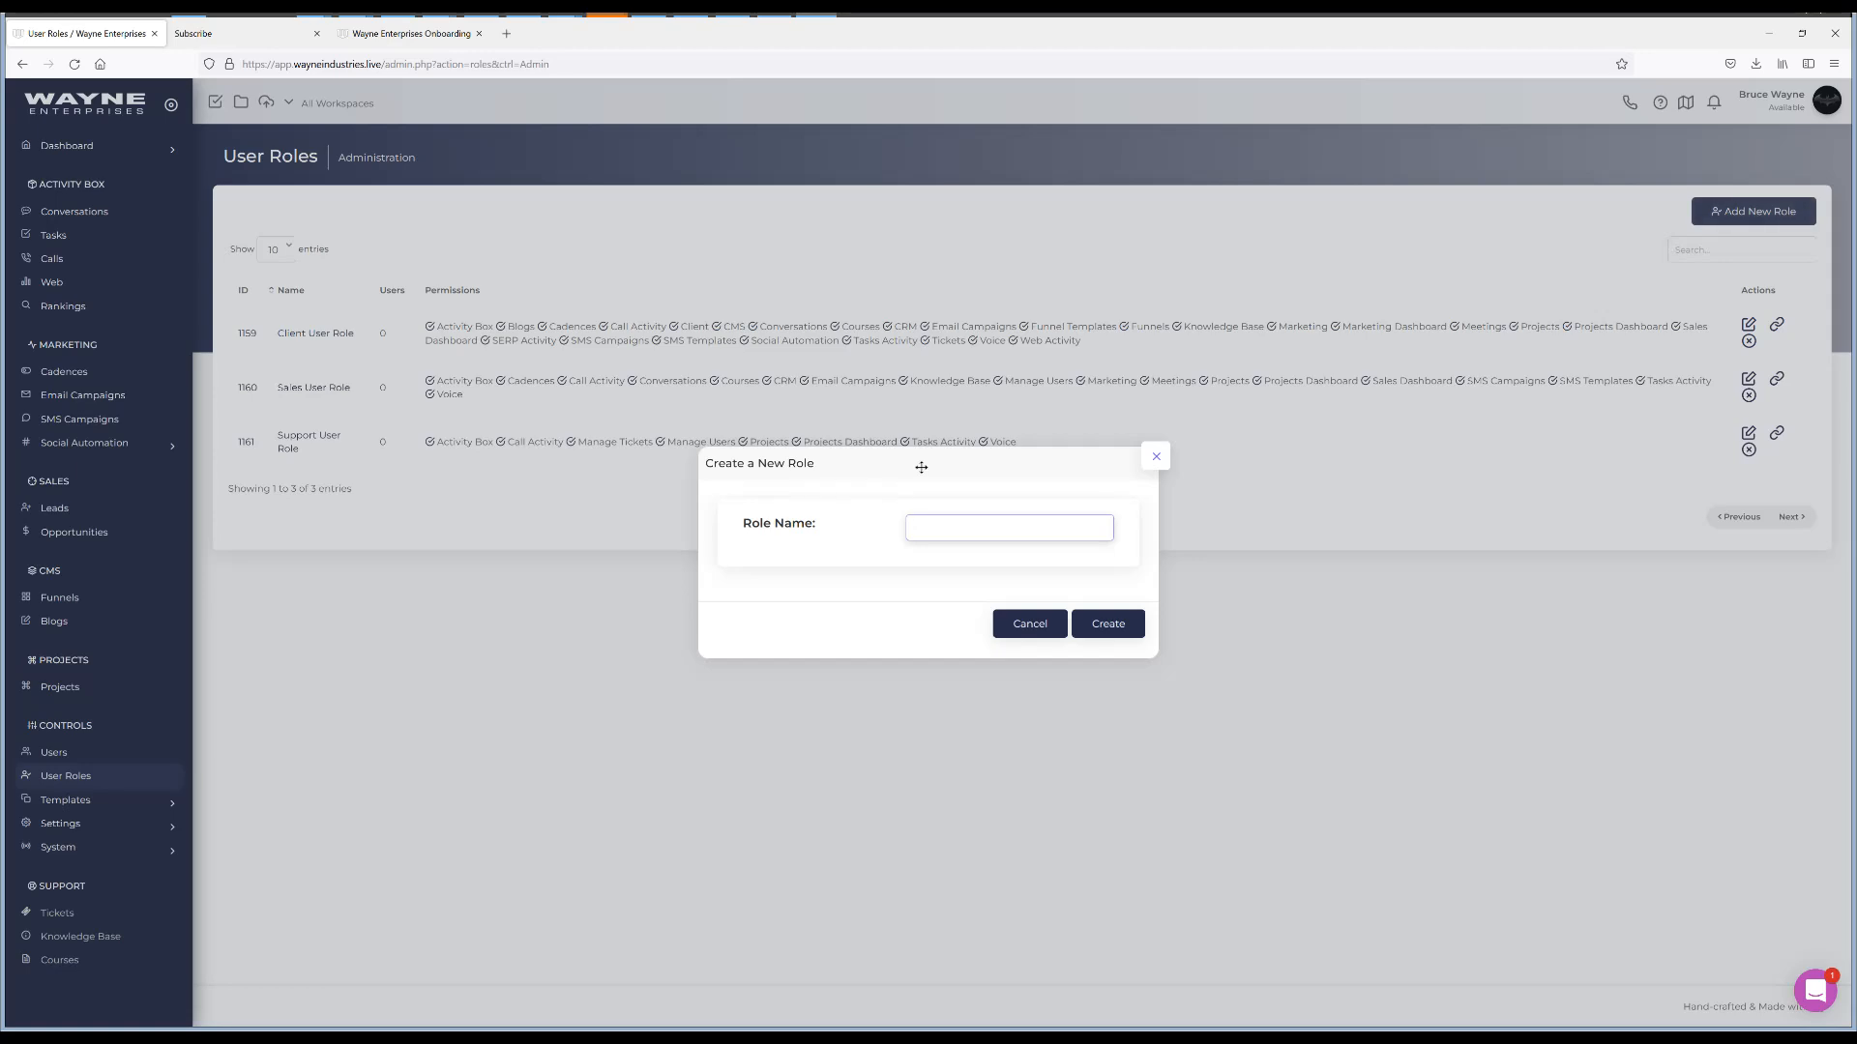
text(Enablement User Role)
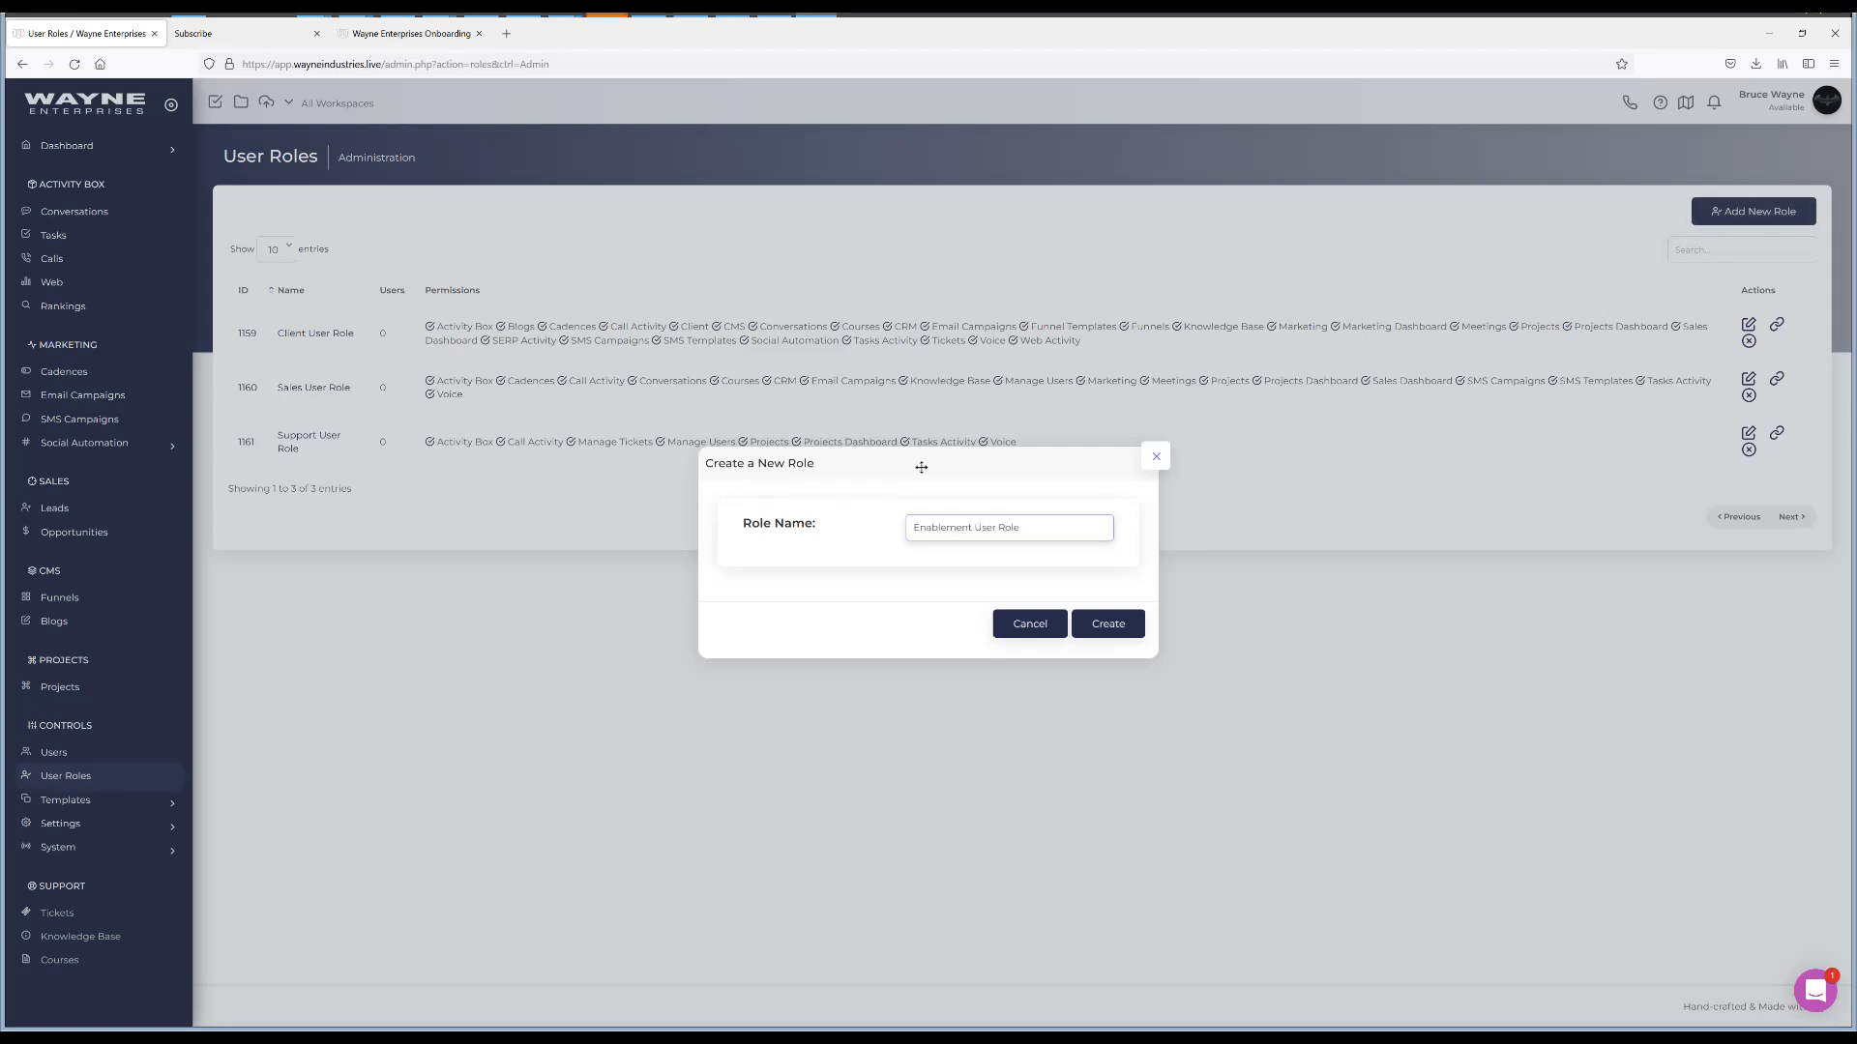
click(1109, 623)
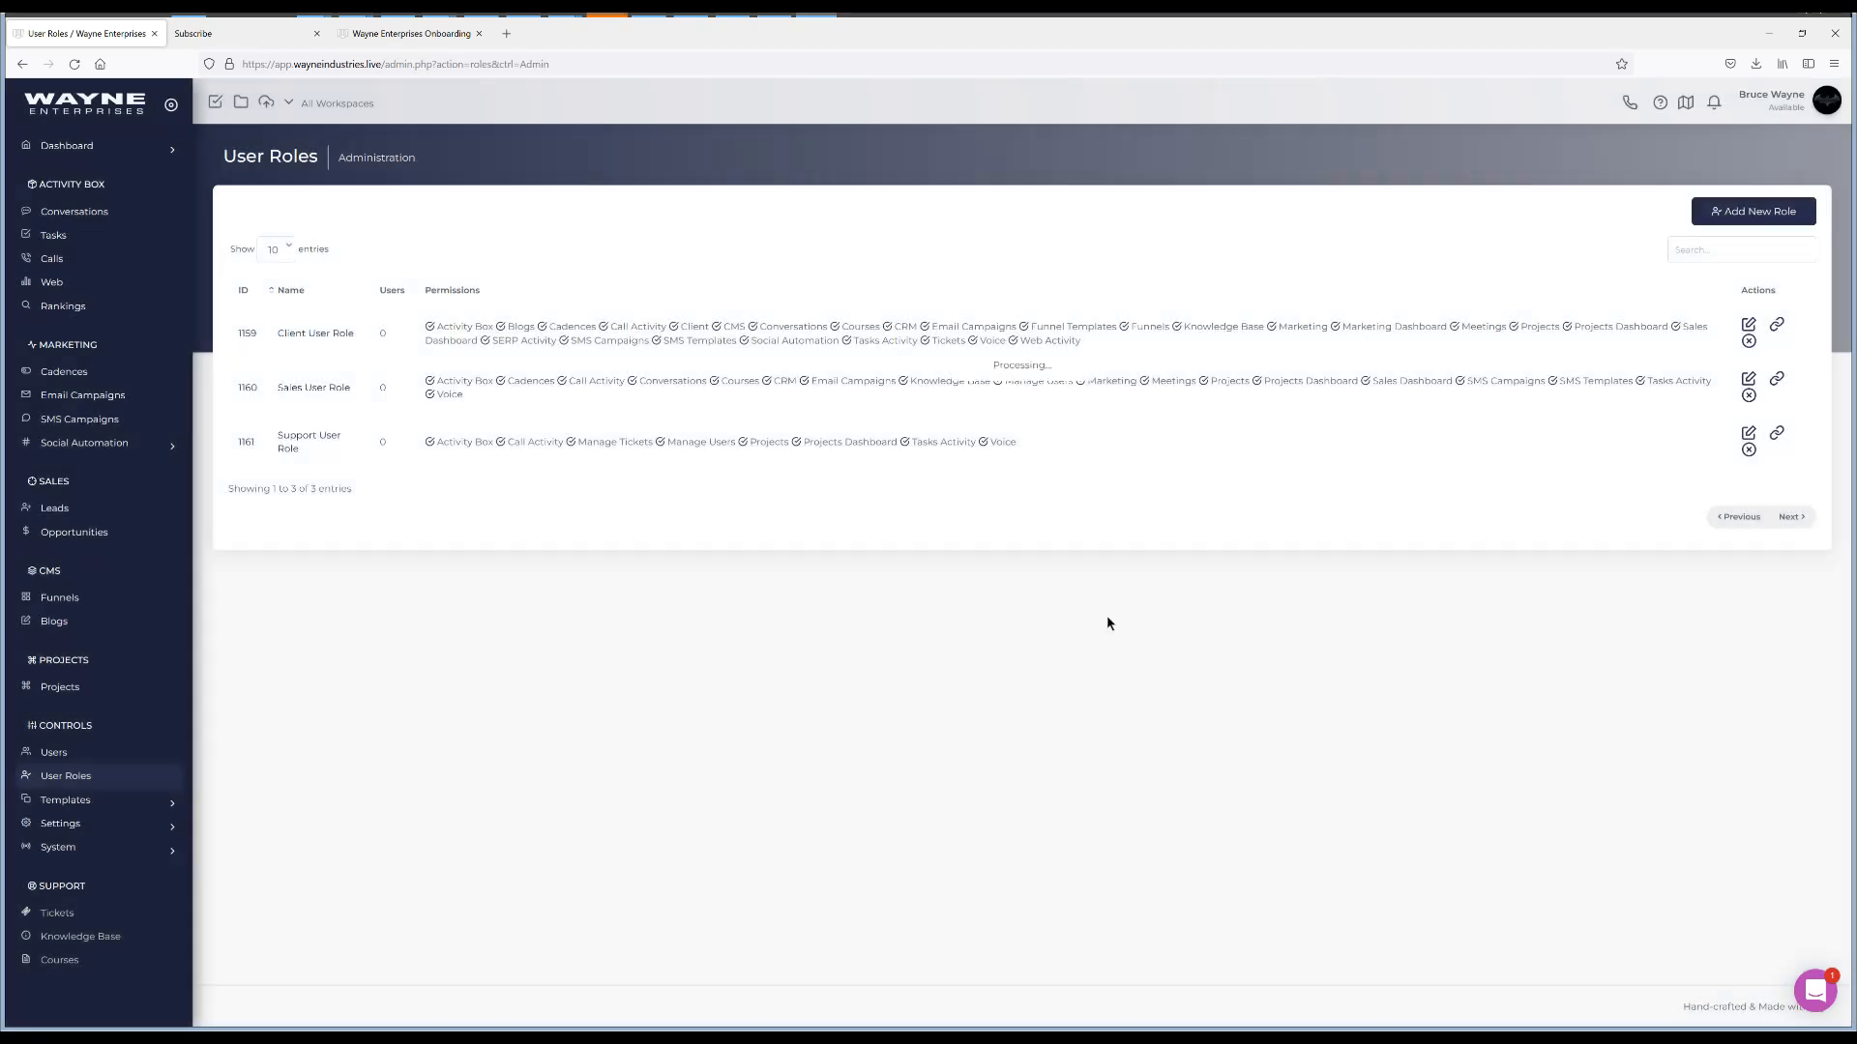
- Grant the Enablement User Role Projects, Projects Dashboard, Manage Users, Manage Tickets, Tickets, Tasks Activity, Activity Box and Conversations permissions, and return to the role list
click(311, 333)
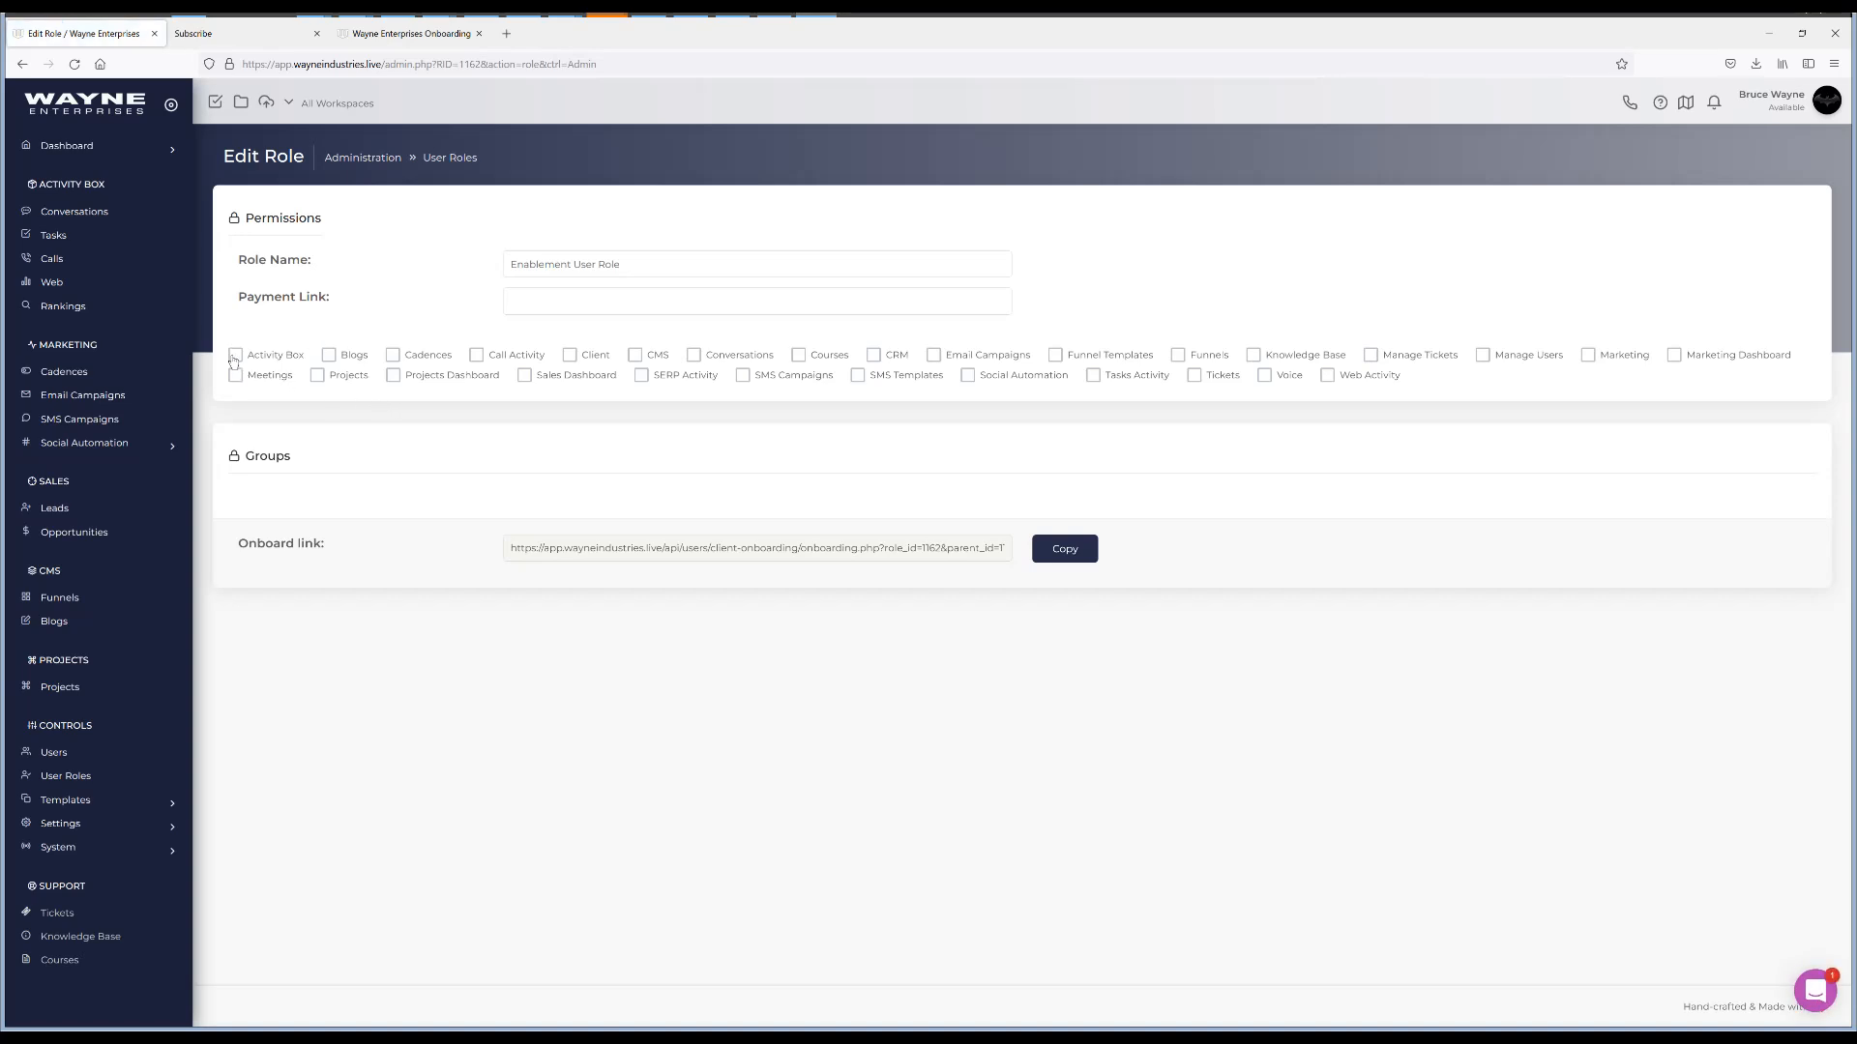
click(324, 378)
click(396, 376)
click(1482, 355)
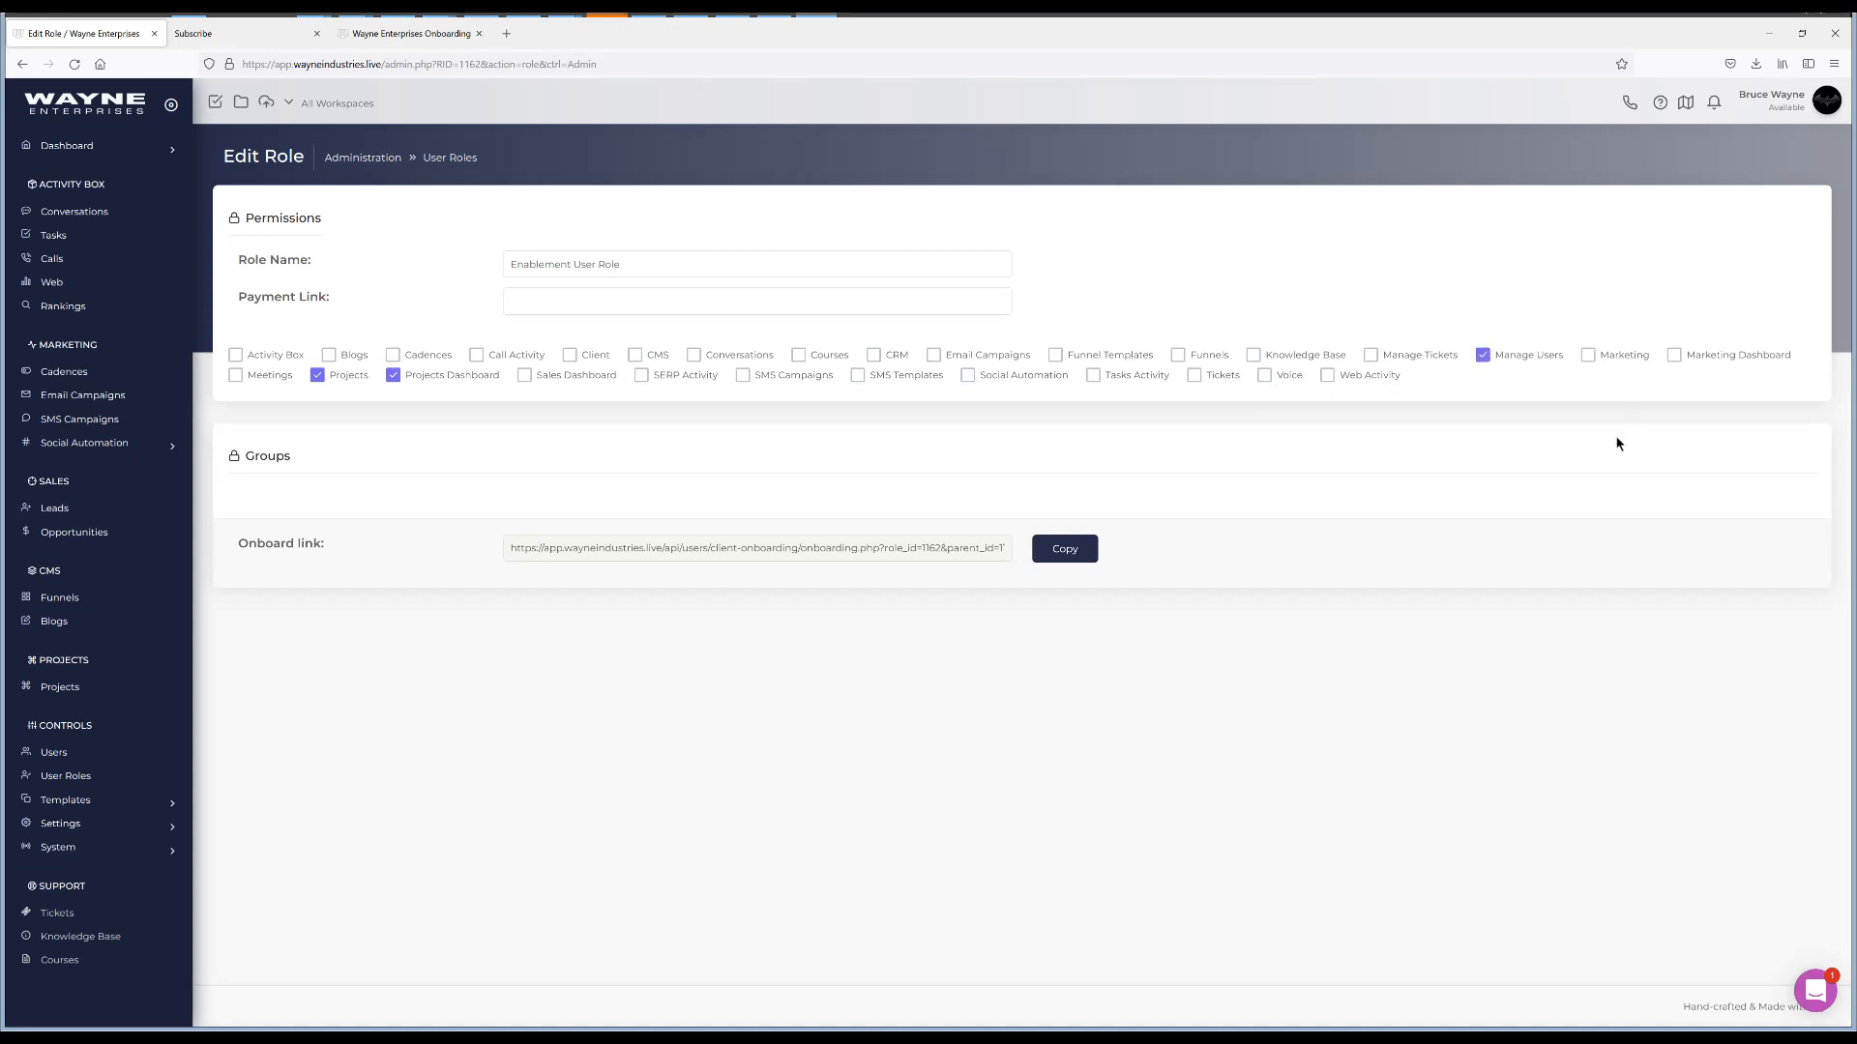
click(1371, 356)
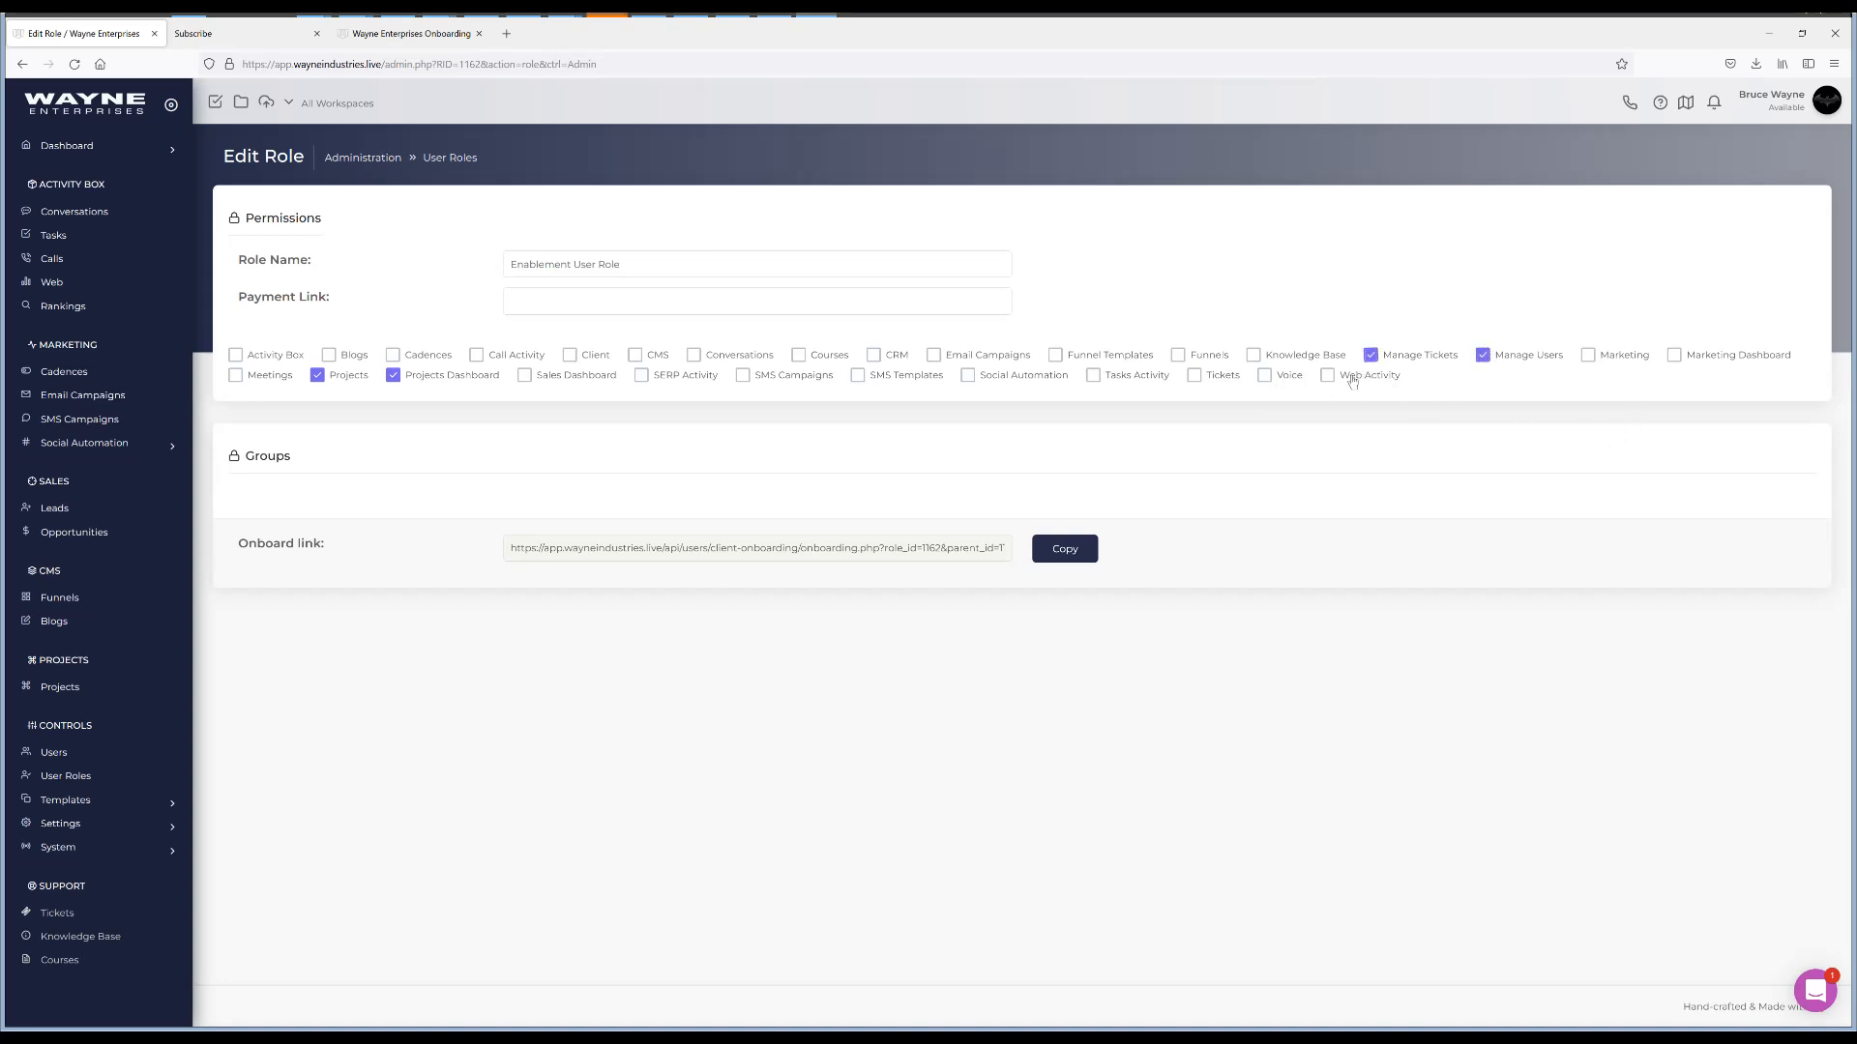
click(1196, 377)
click(1092, 375)
click(241, 356)
click(694, 356)
click(29, 66)
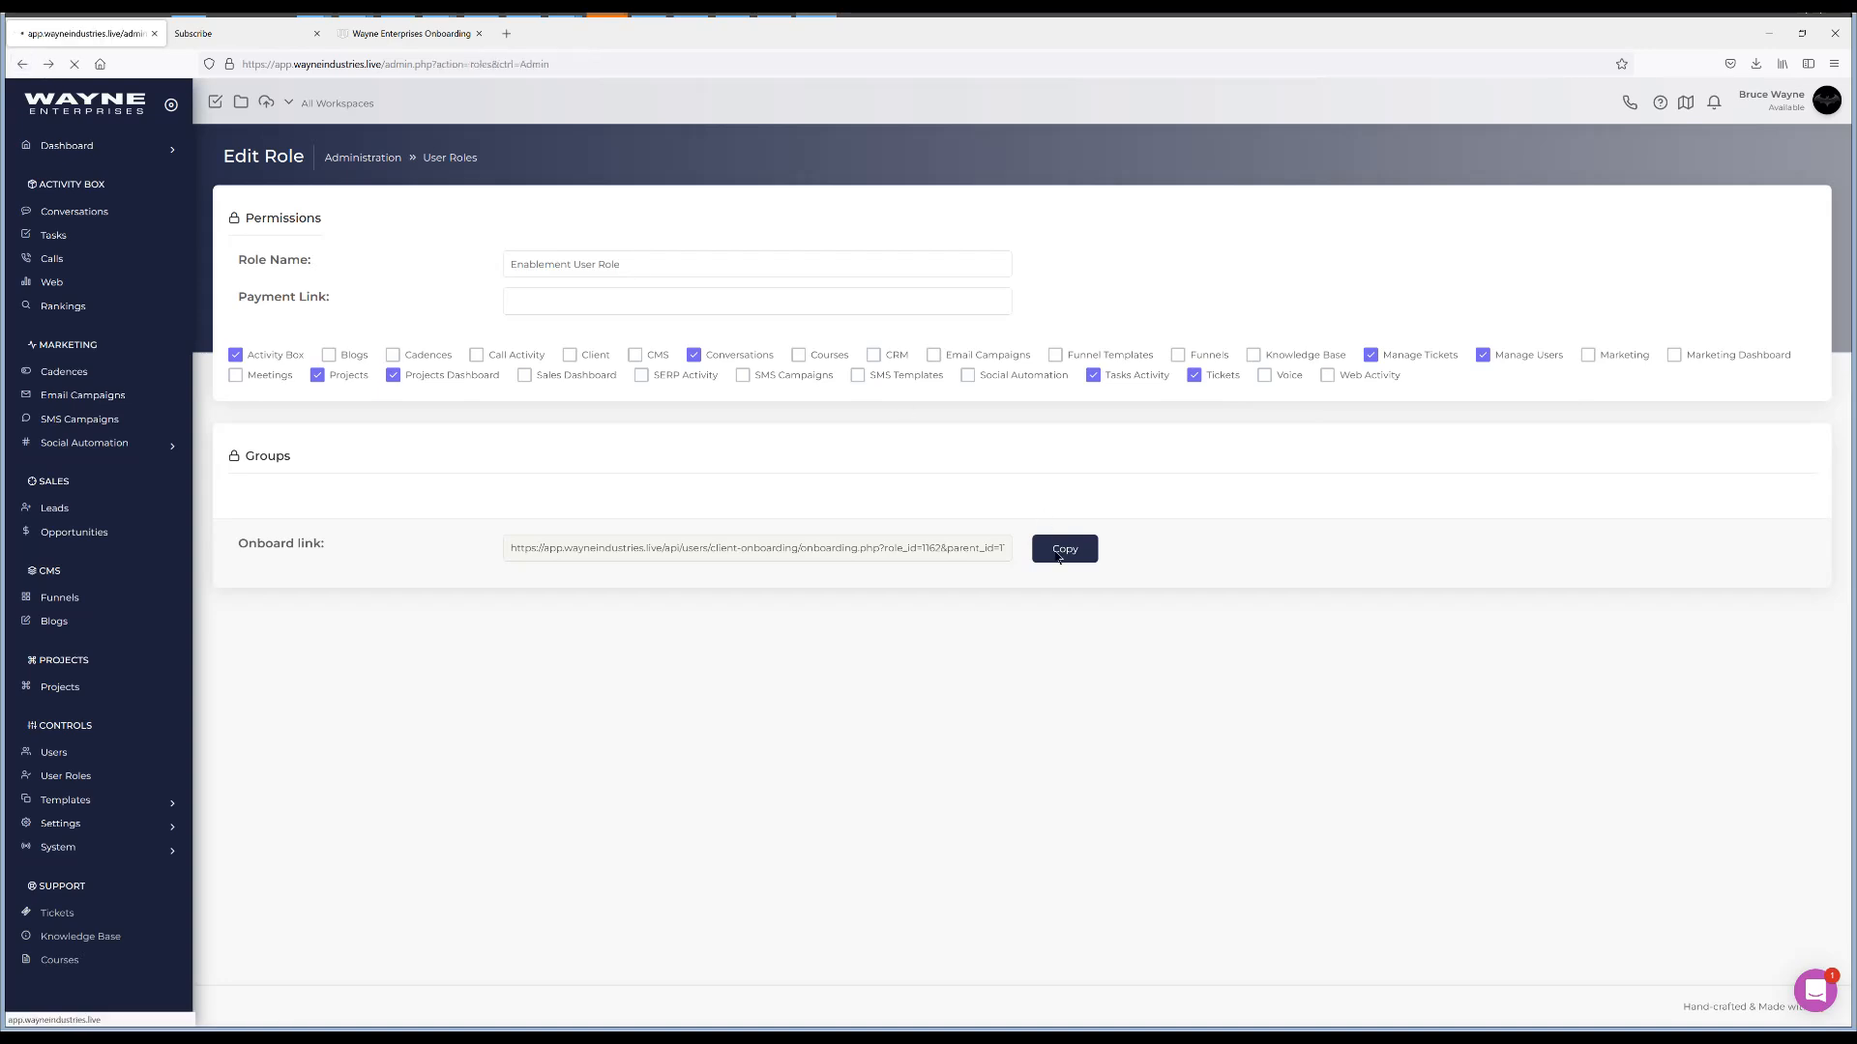